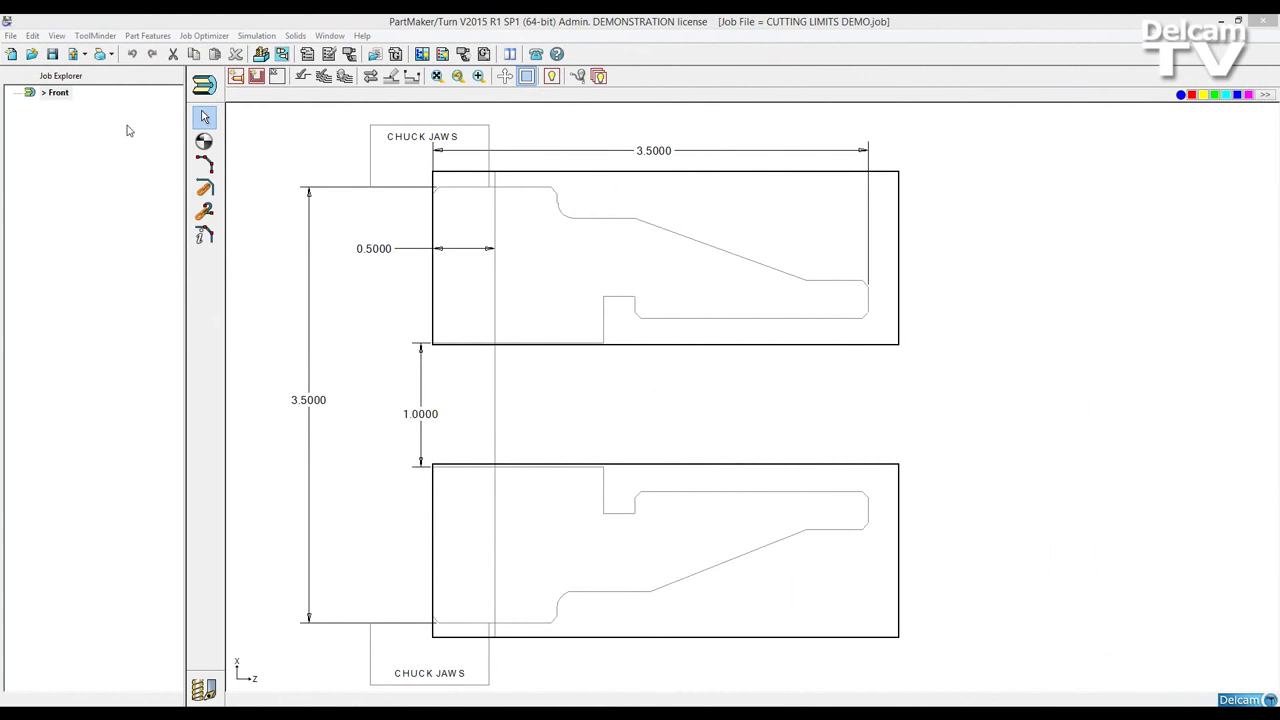
Review and apply the bar stock boundaries and work shift in the setup of the Front face window
{"action": "left_click", "coordinate": [197, 88]}
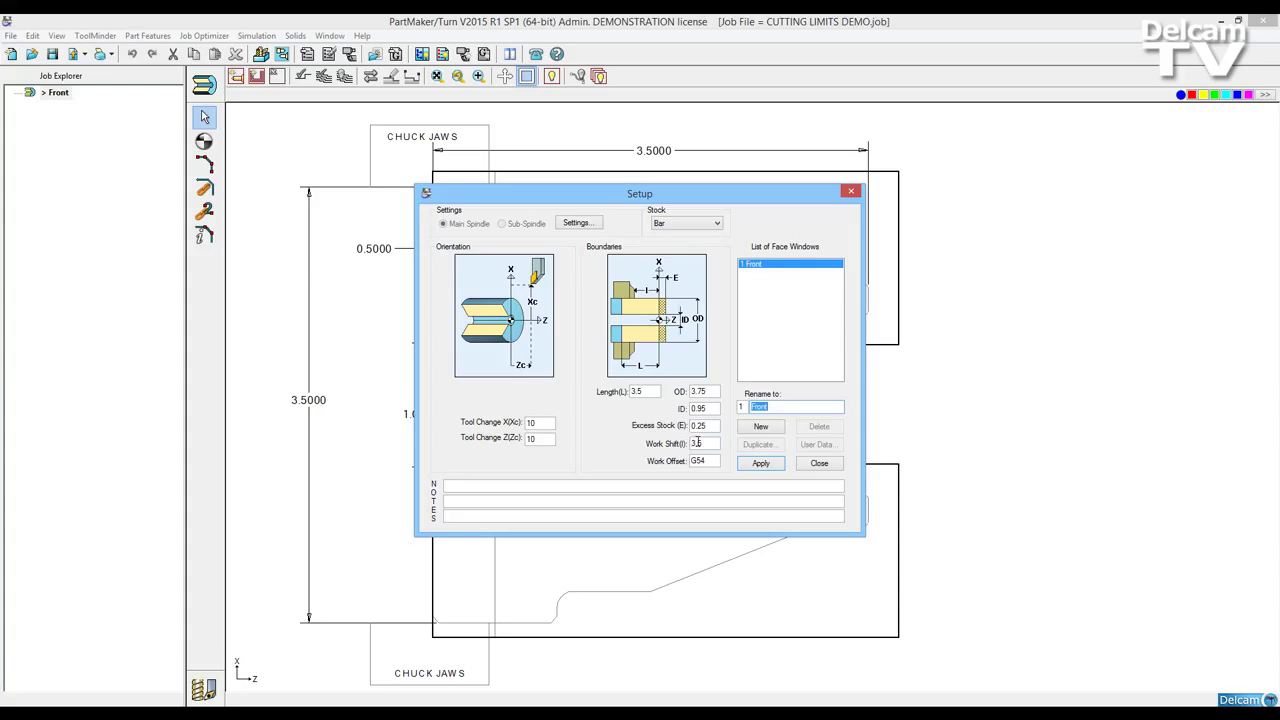
{"action": "left_click", "coordinate": [754, 465]}
{"action": "left_click", "coordinate": [806, 466]}
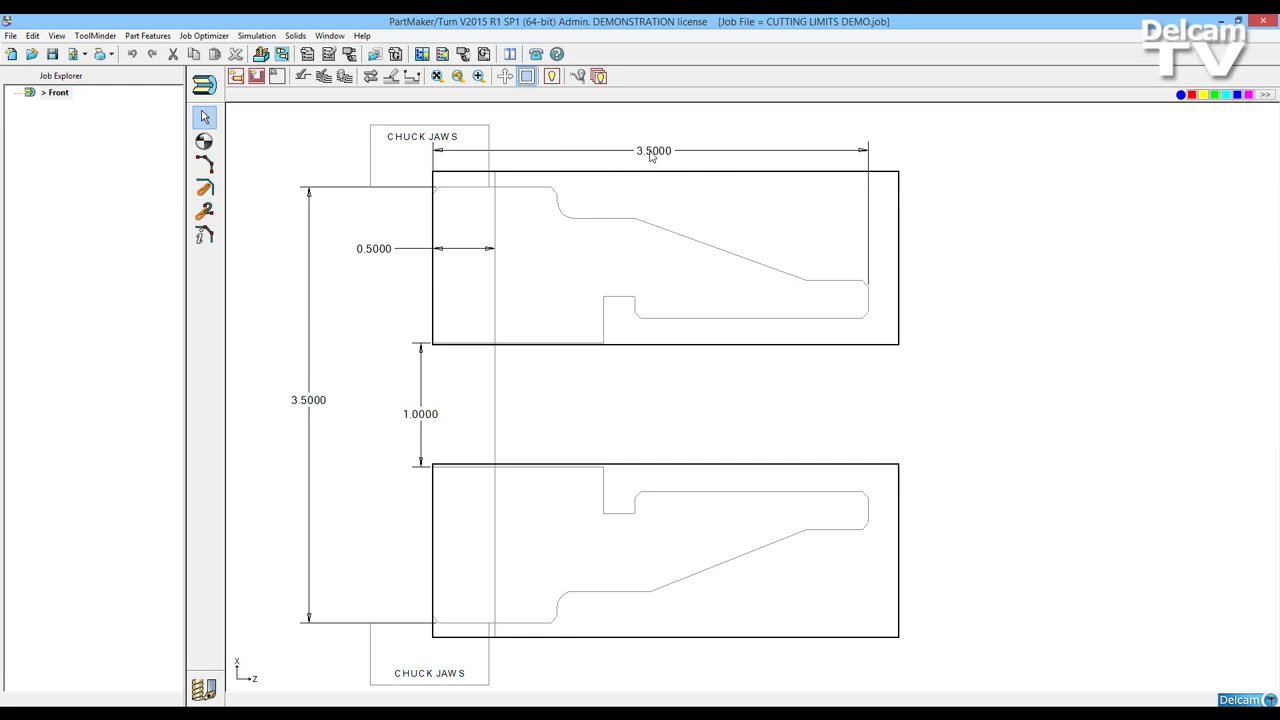
Create a turning profile group named OD TURN with a 0.1 depth of cut, roughing with T009 OD ROUGHING and finishing with T002 OD FINISHING
{"action": "left_click", "coordinate": [266, 84]}
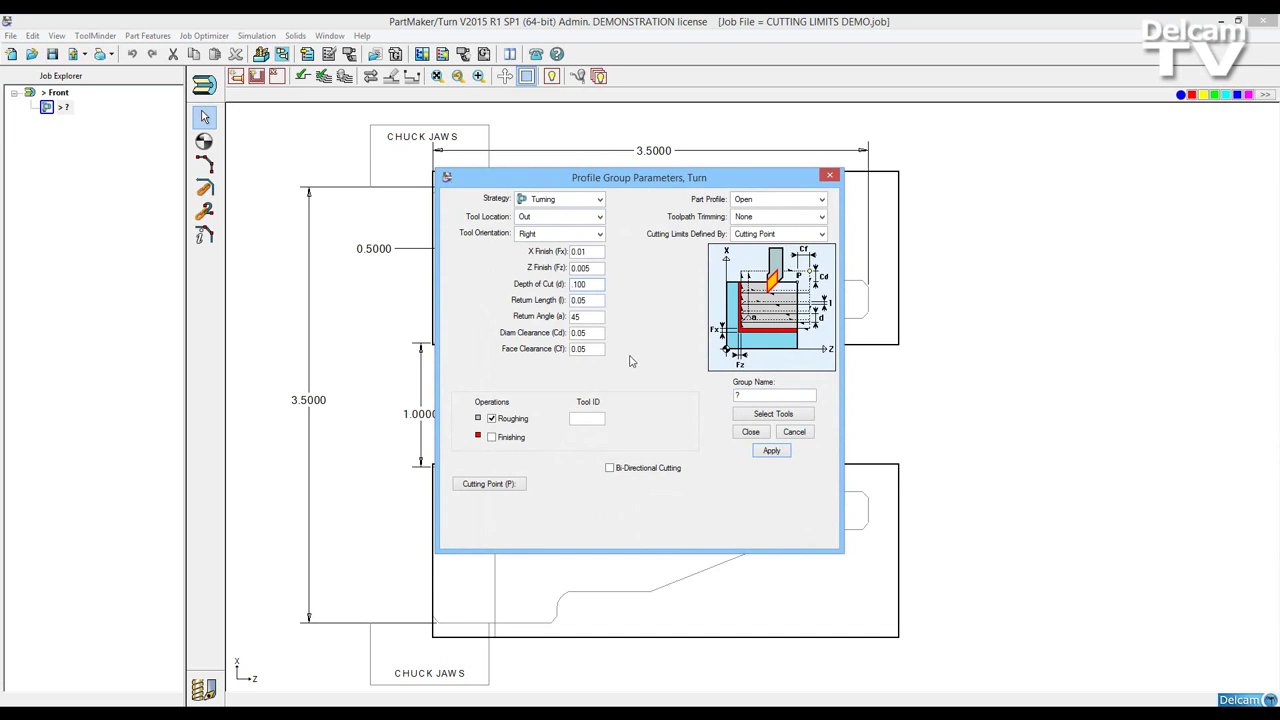
{"action": "left_click", "coordinate": [492, 437]}
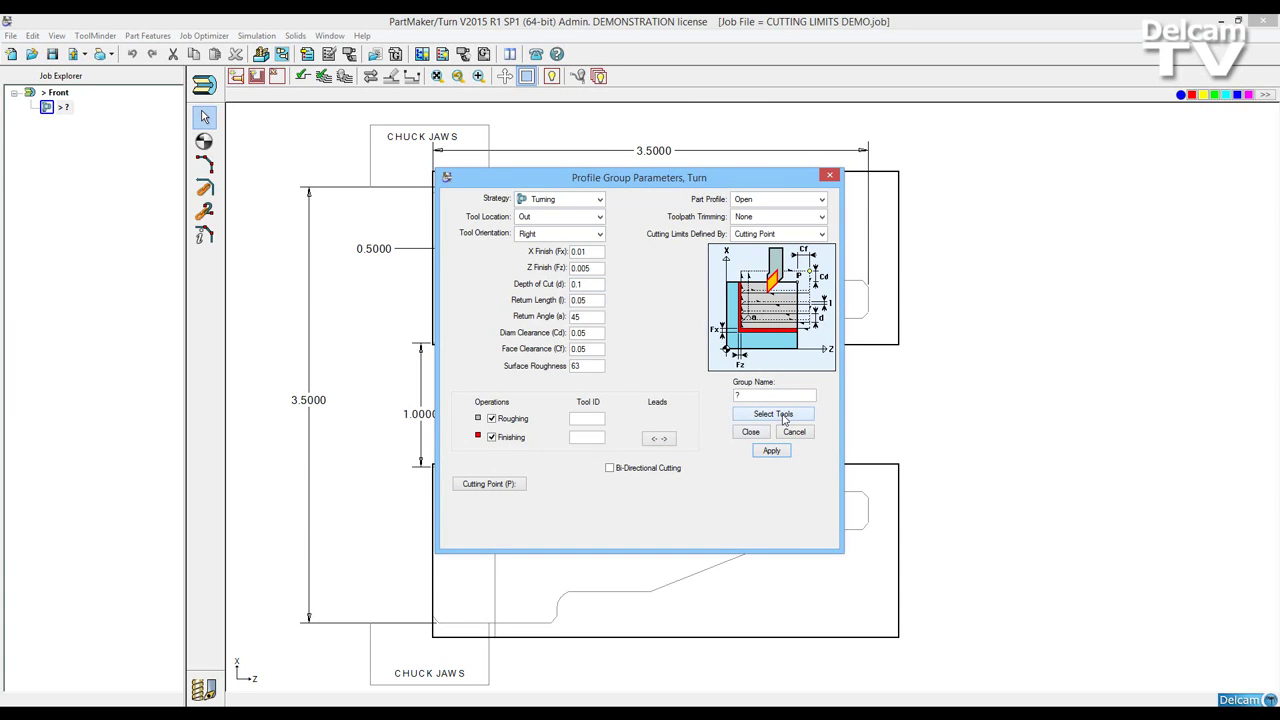
{"action": "left_click", "coordinate": [783, 415]}
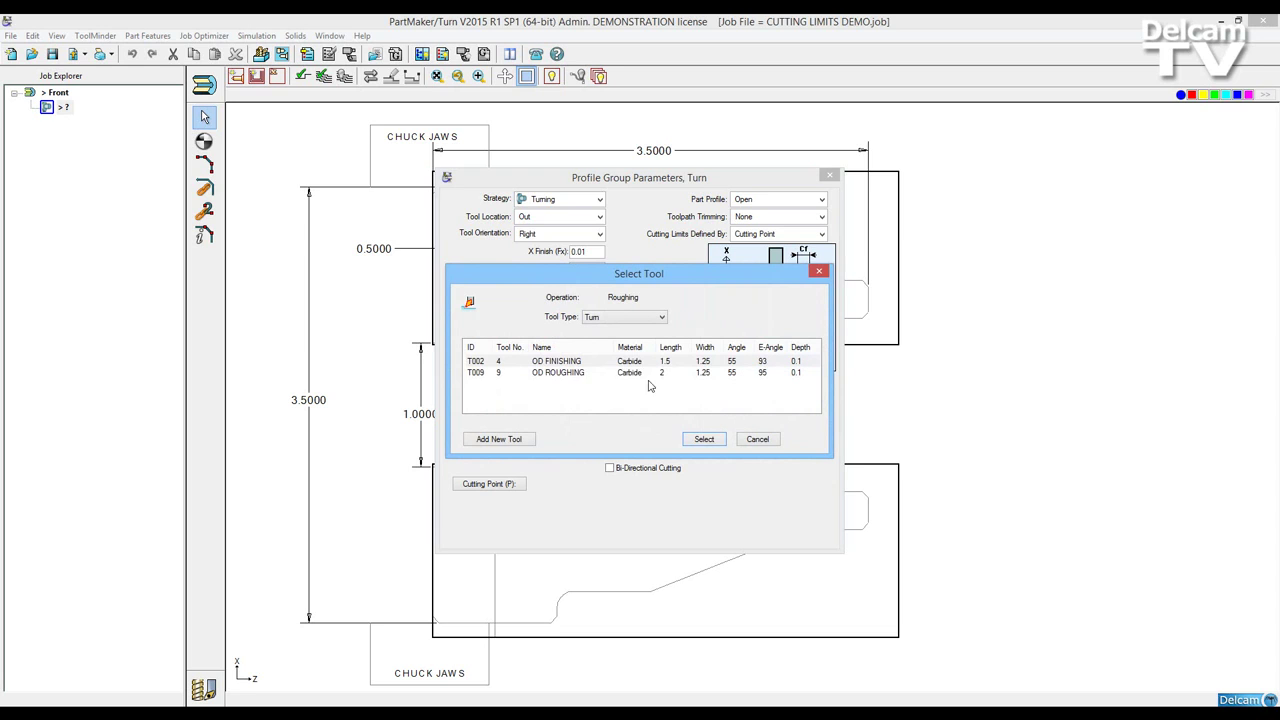
{"action": "left_click", "coordinate": [576, 373]}
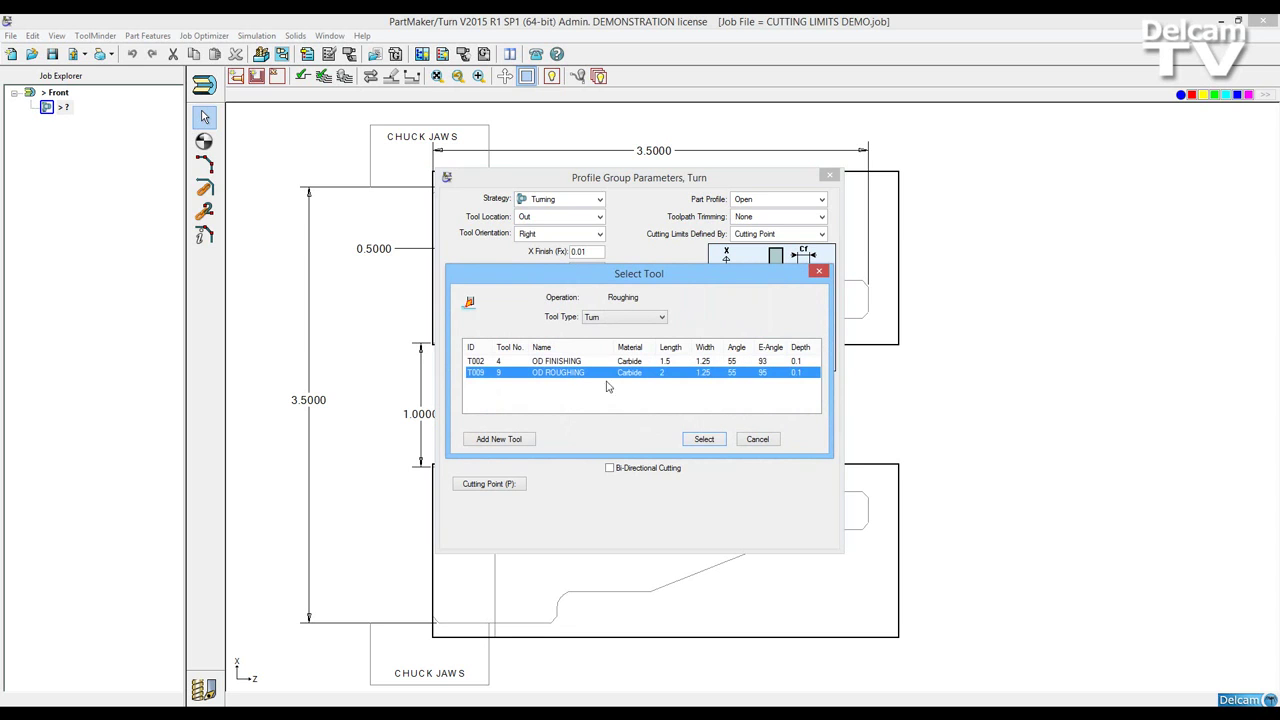
{"action": "left_click", "coordinate": [704, 439]}
{"action": "left_click", "coordinate": [641, 364]}
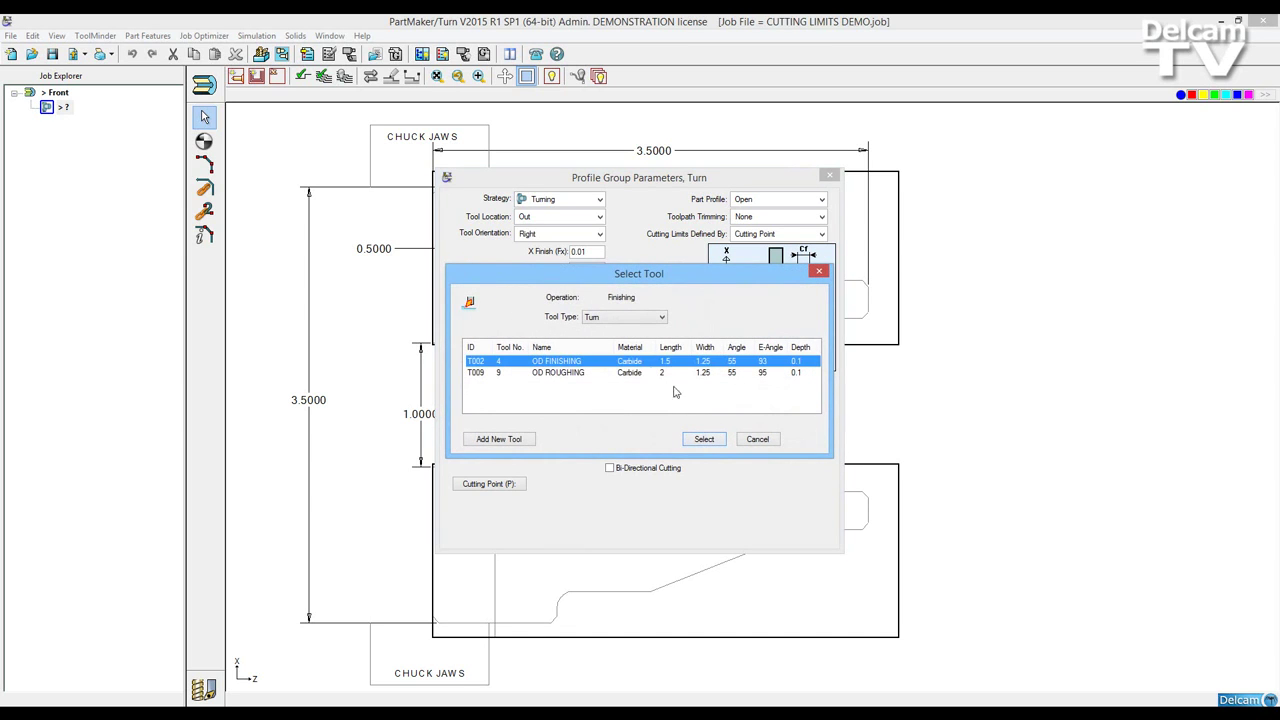
{"action": "left_click", "coordinate": [705, 440]}
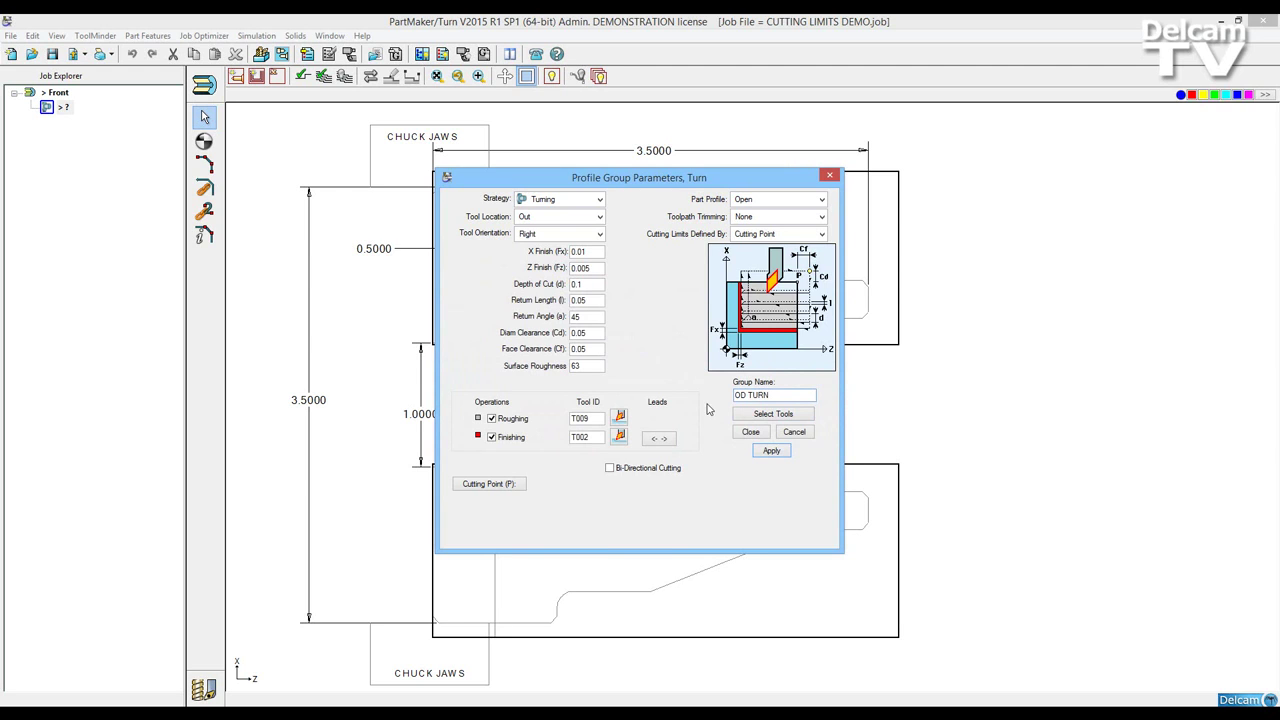
{"action": "left_click", "coordinate": [750, 432]}
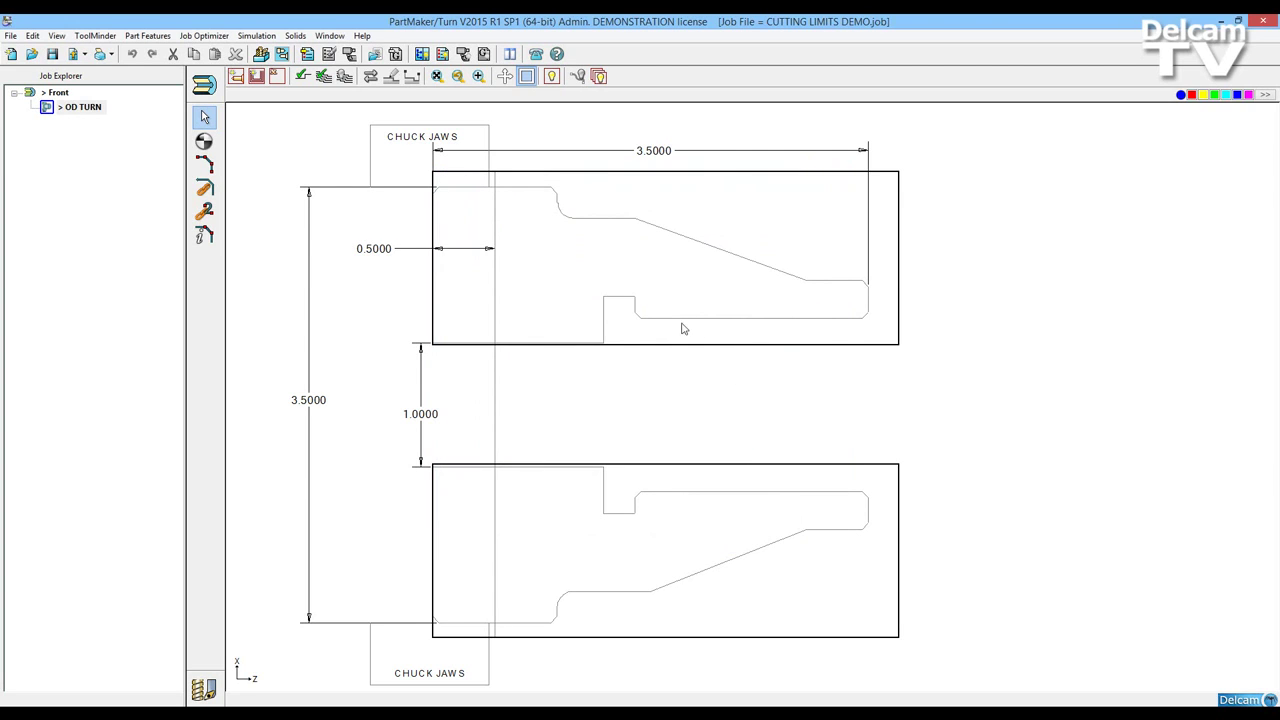
Define the OD TURN profile along the upper outside contour, from the front chamfer back to the vertical line 0.5 from the rear face
{"action": "left_click", "coordinate": [205, 165]}
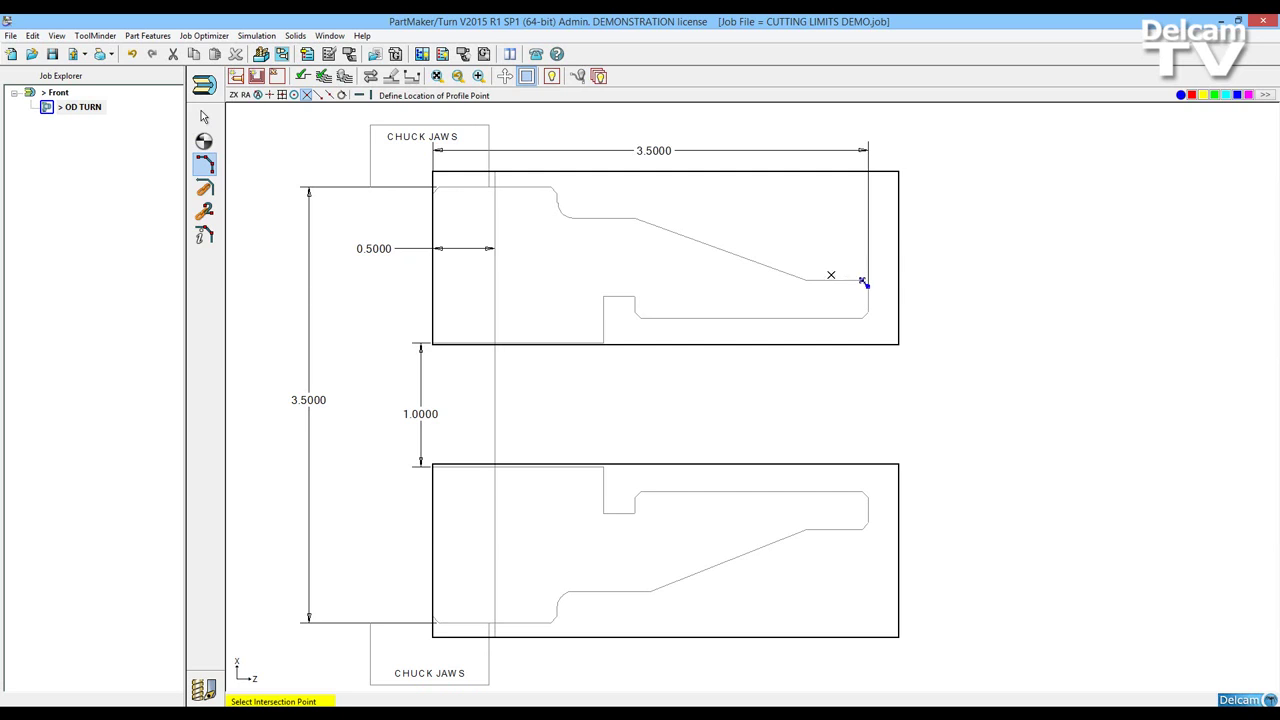
{"action": "left_click", "coordinate": [806, 280]}
{"action": "left_click", "coordinate": [634, 218]}
{"action": "left_click", "coordinate": [572, 218]}
{"action": "left_click", "coordinate": [496, 186]}
{"action": "left_click", "coordinate": [204, 118]}
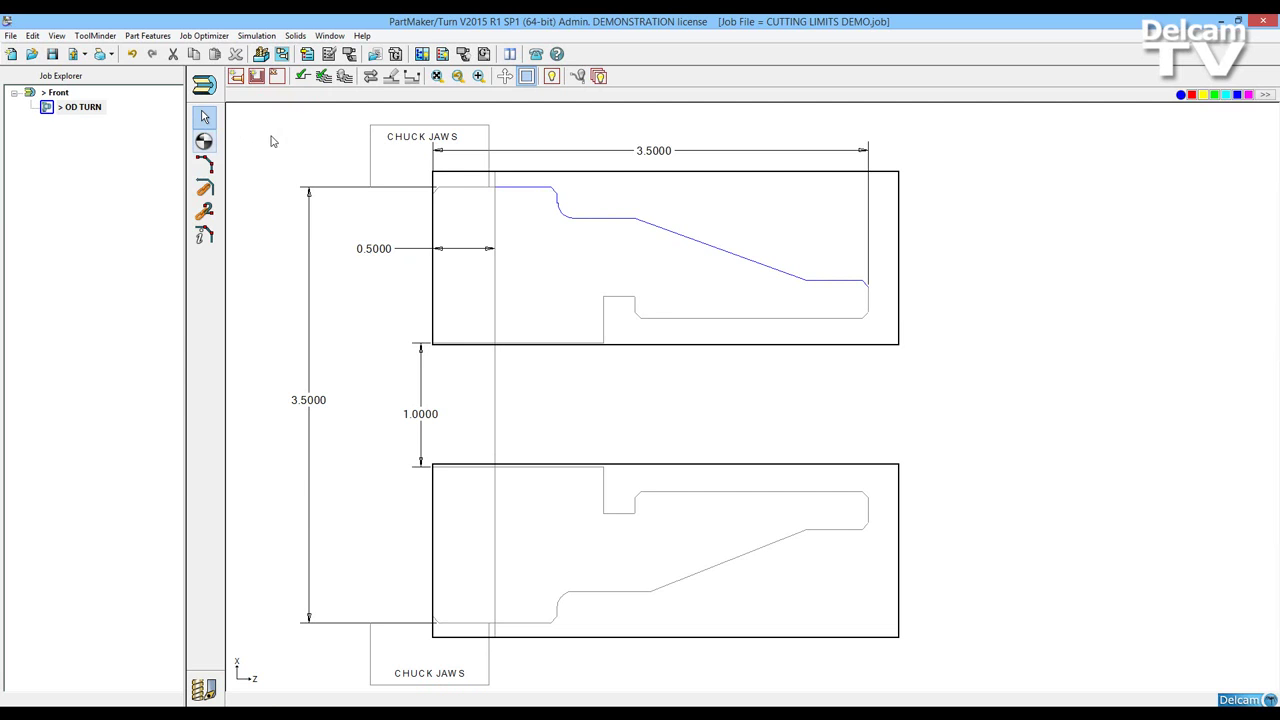
Try to verify the OD TURN tool path with the tool shown as Hollow
{"action": "left_click", "coordinate": [303, 77]}
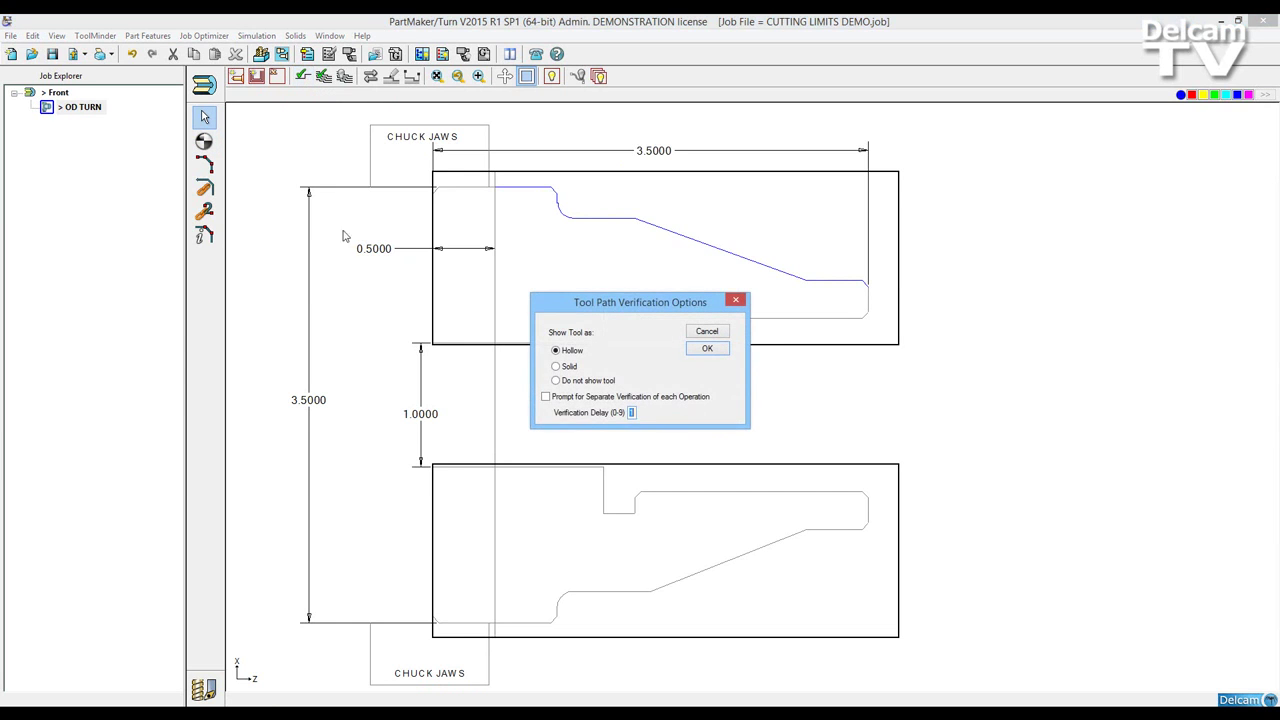
{"action": "left_click", "coordinate": [707, 349]}
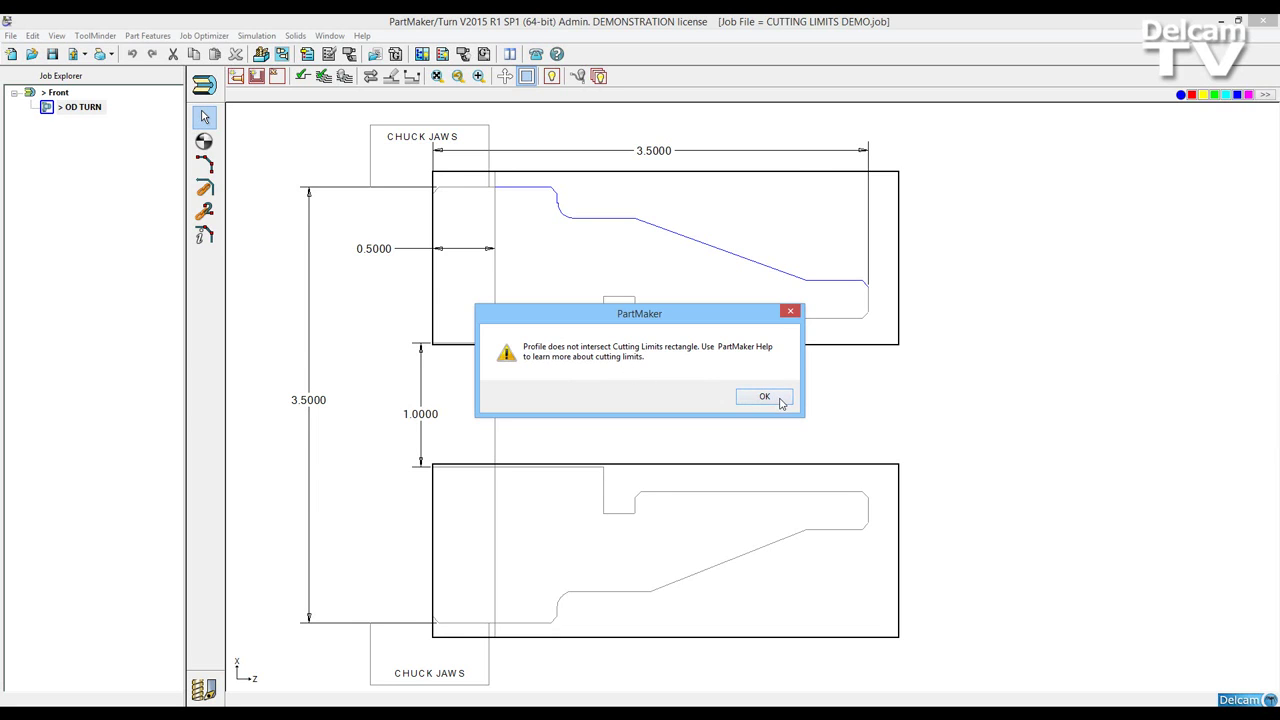
{"action": "left_click", "coordinate": [763, 399]}
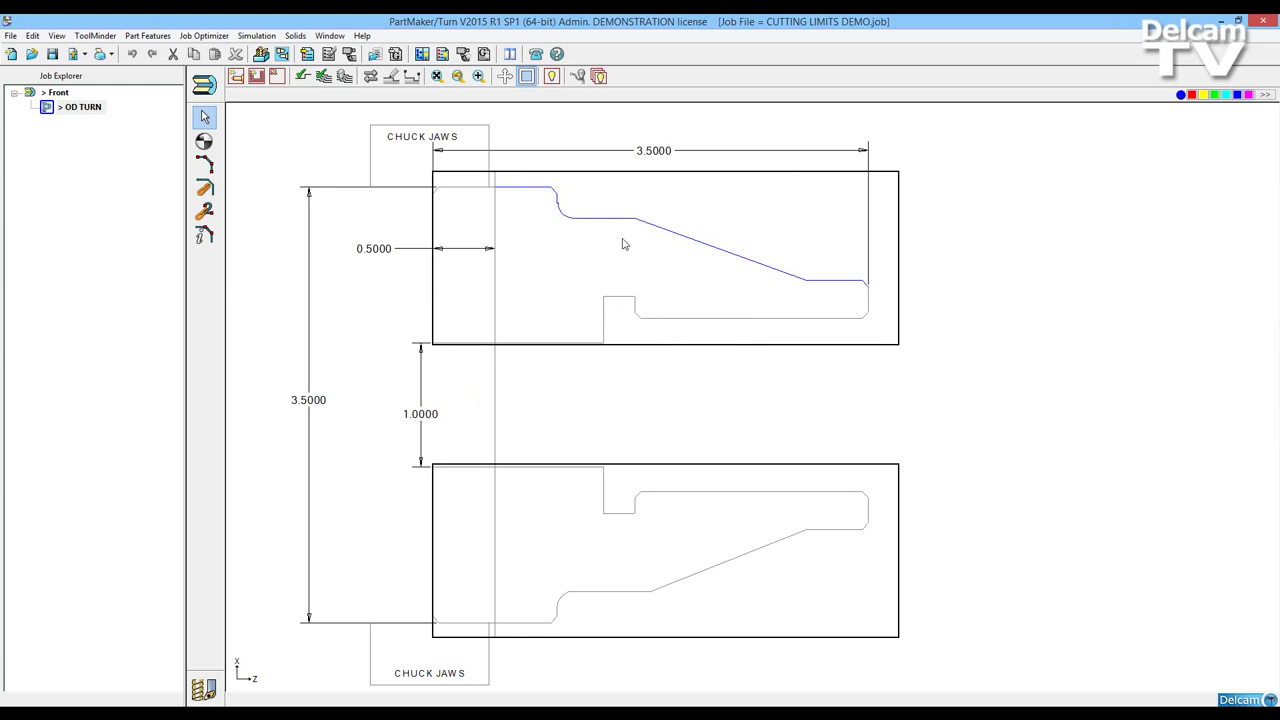
Set the OD TURN group's cutting limits to be defined by Part Profile Boundaries and apply the change
{"action": "left_click", "coordinate": [689, 240]}
{"action": "double_click", "coordinate": [74, 110]}
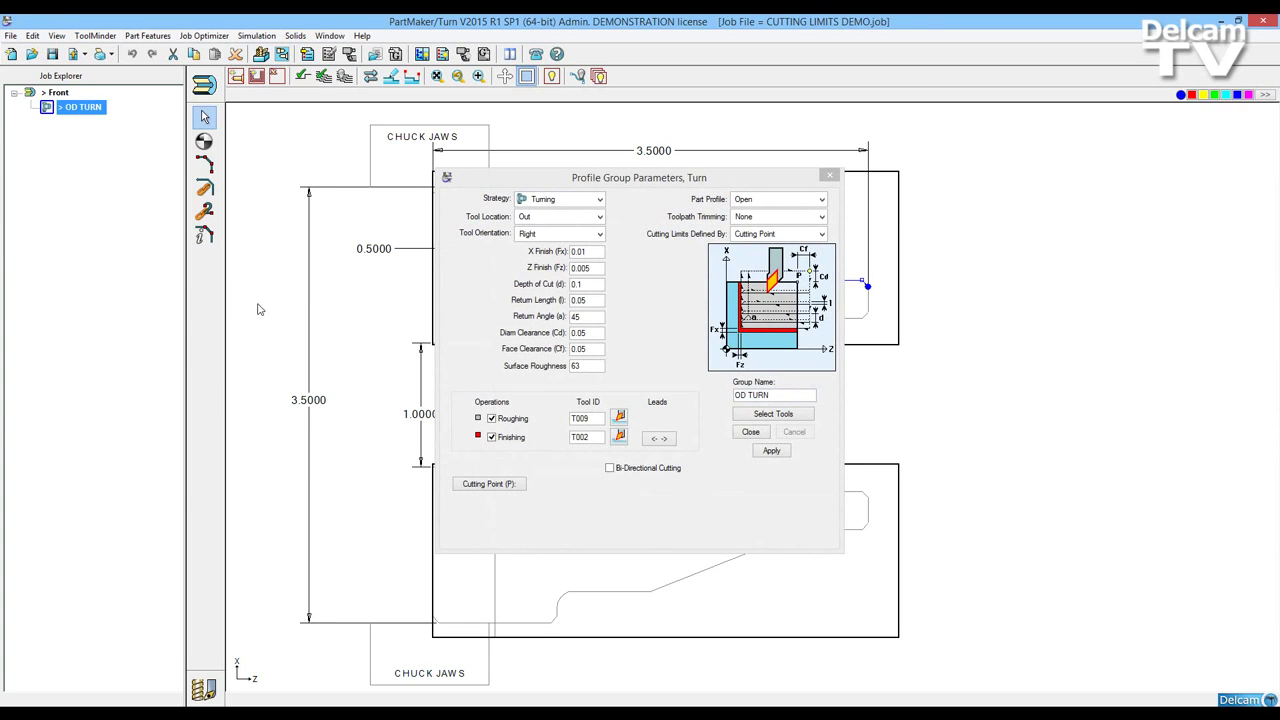
{"action": "left_click", "coordinate": [677, 180]}
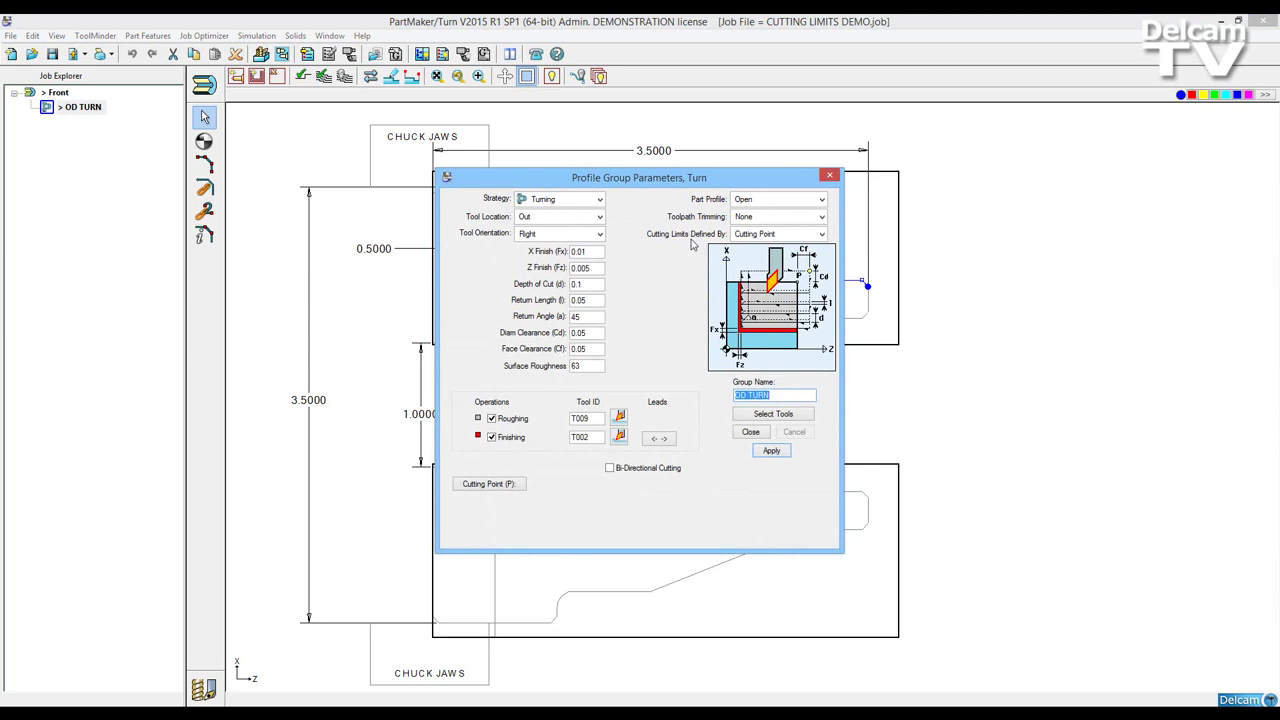
{"action": "left_click", "coordinate": [816, 238]}
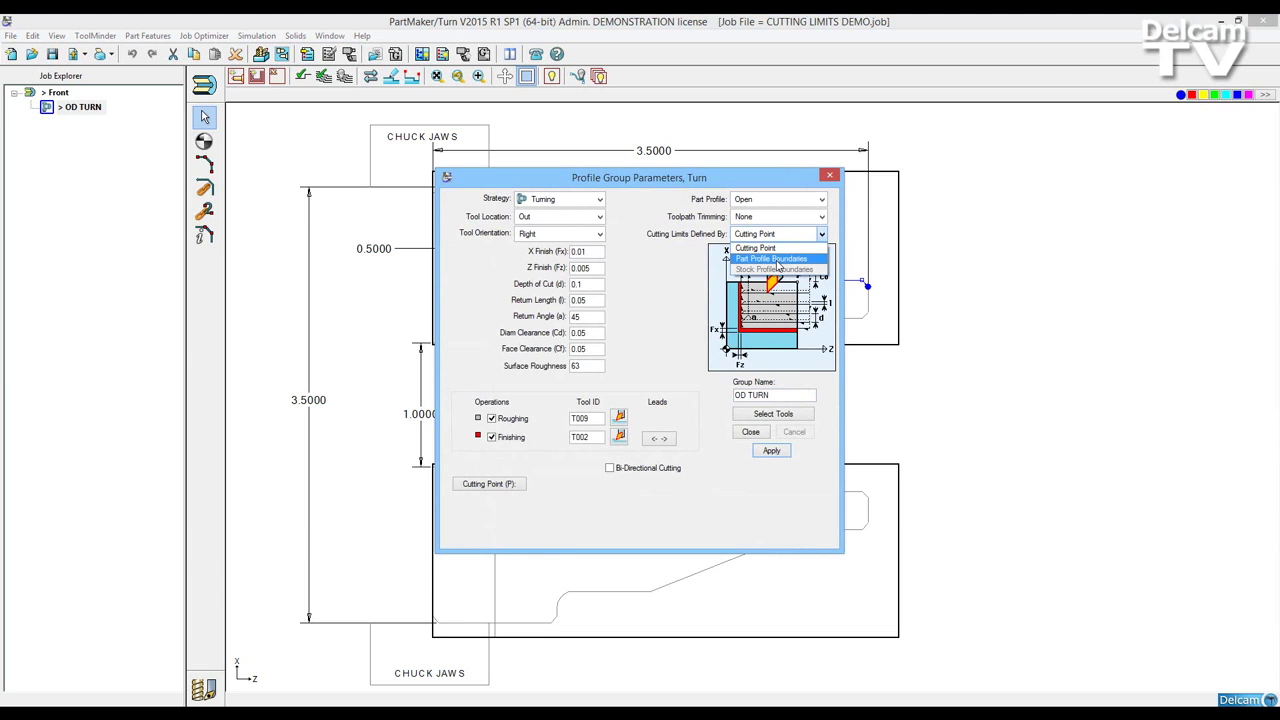
{"action": "left_click", "coordinate": [778, 259]}
{"action": "left_click", "coordinate": [770, 451]}
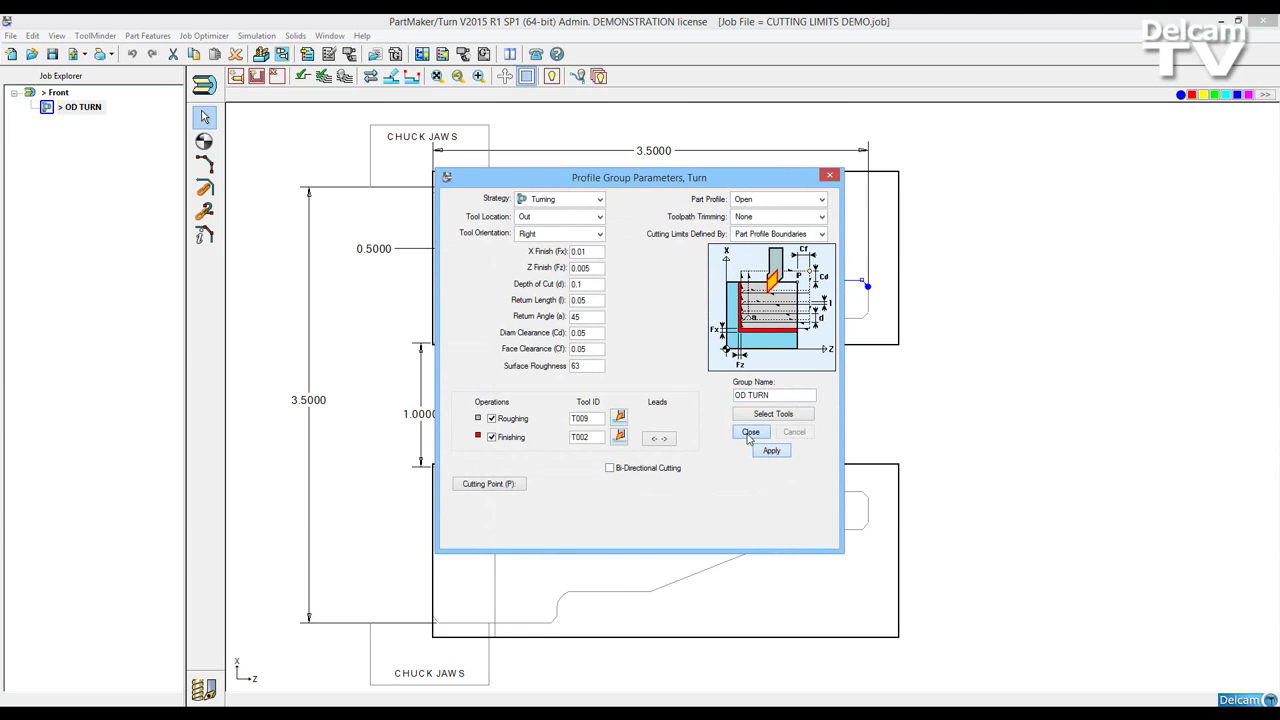
{"action": "left_click", "coordinate": [750, 433]}
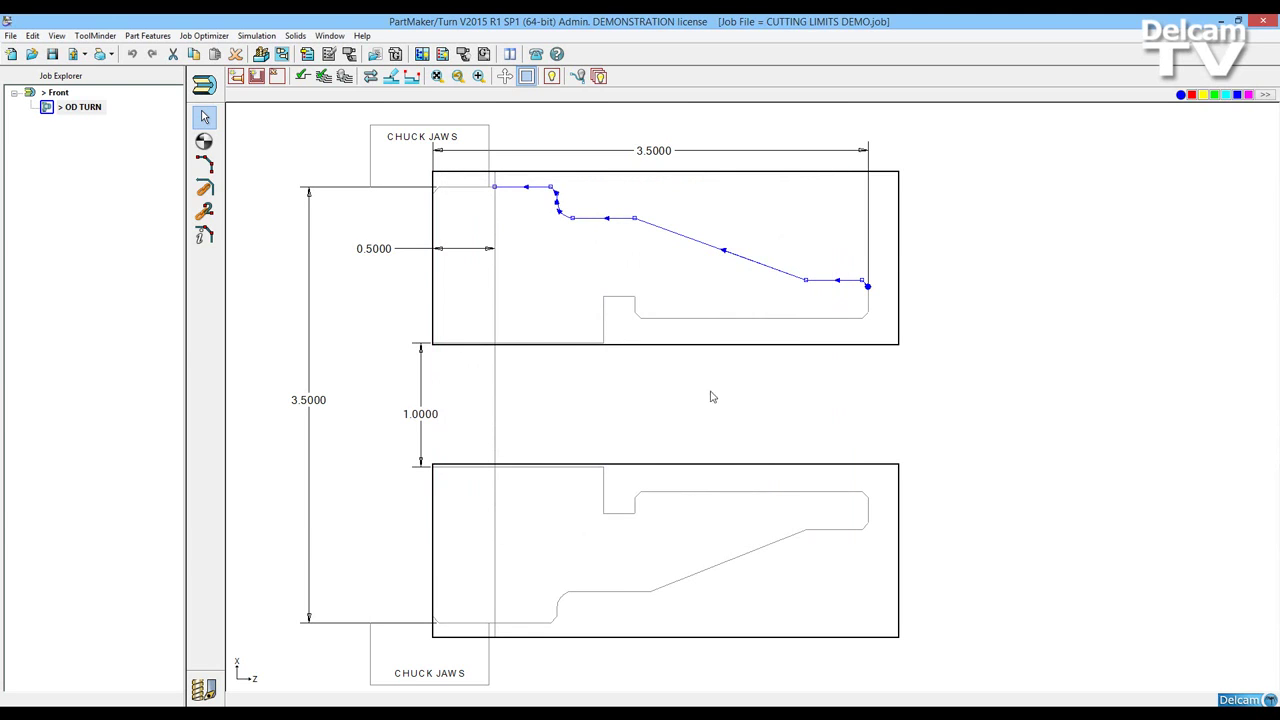
Verify the OD TURN tool path with the hollow tool, review the group's cutting limits option, and clear the verification display
{"action": "left_click", "coordinate": [303, 77]}
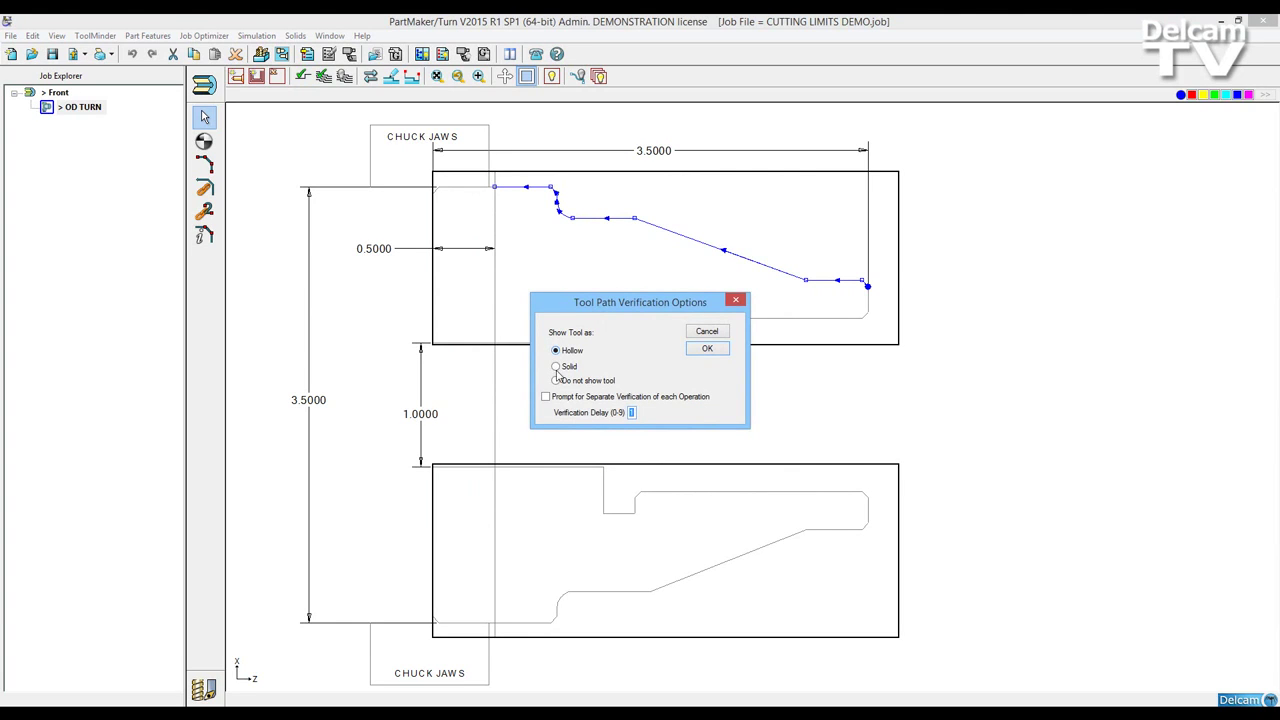
{"action": "left_click", "coordinate": [707, 349]}
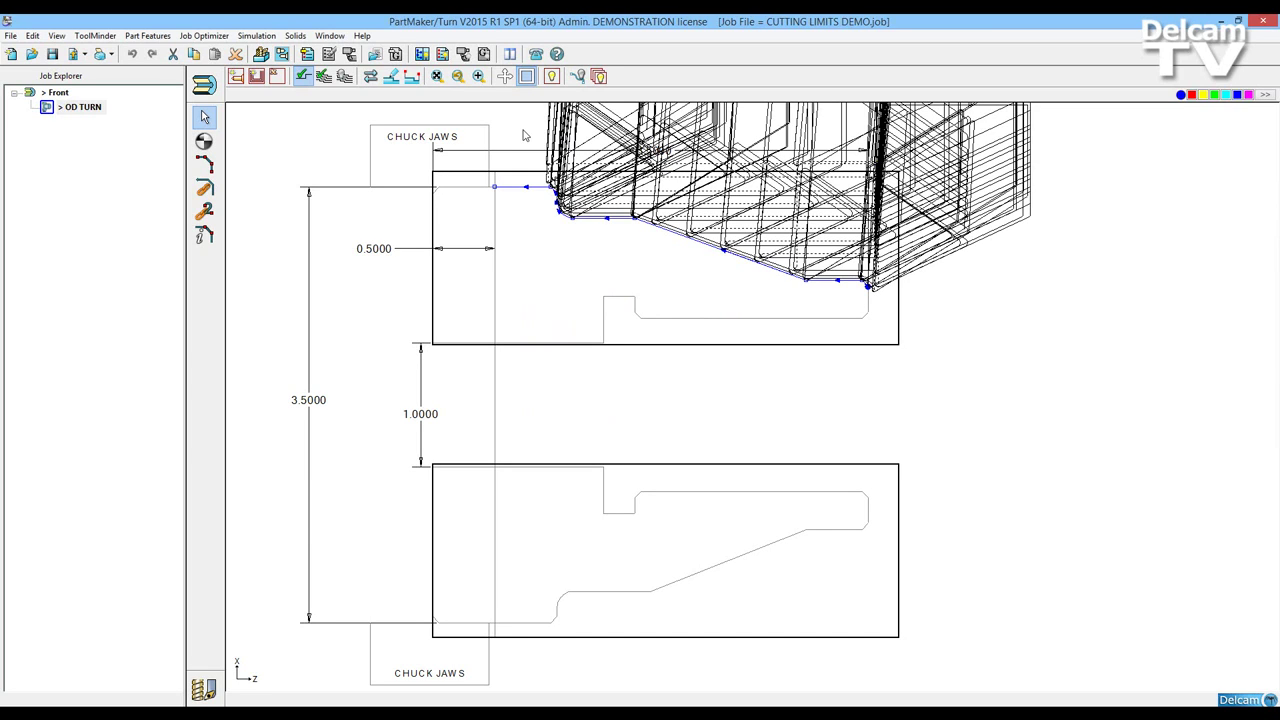
{"action": "double_click", "coordinate": [82, 107]}
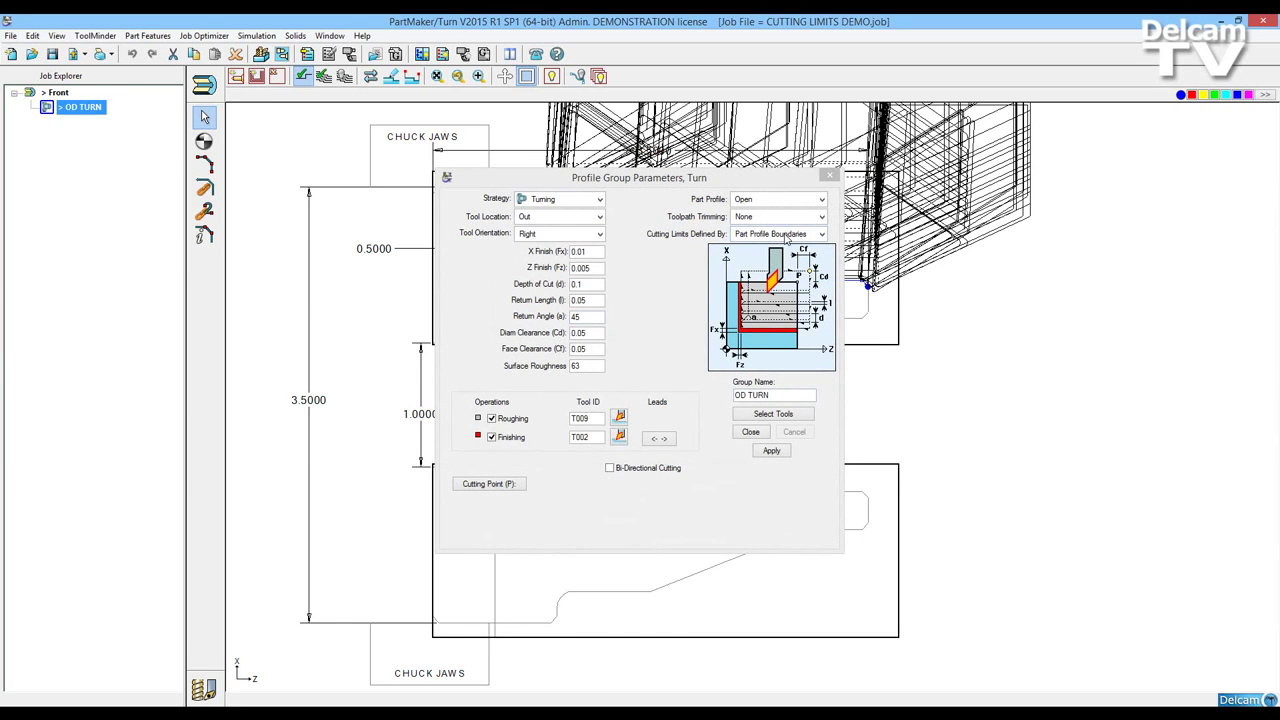
{"action": "left_click", "coordinate": [750, 431]}
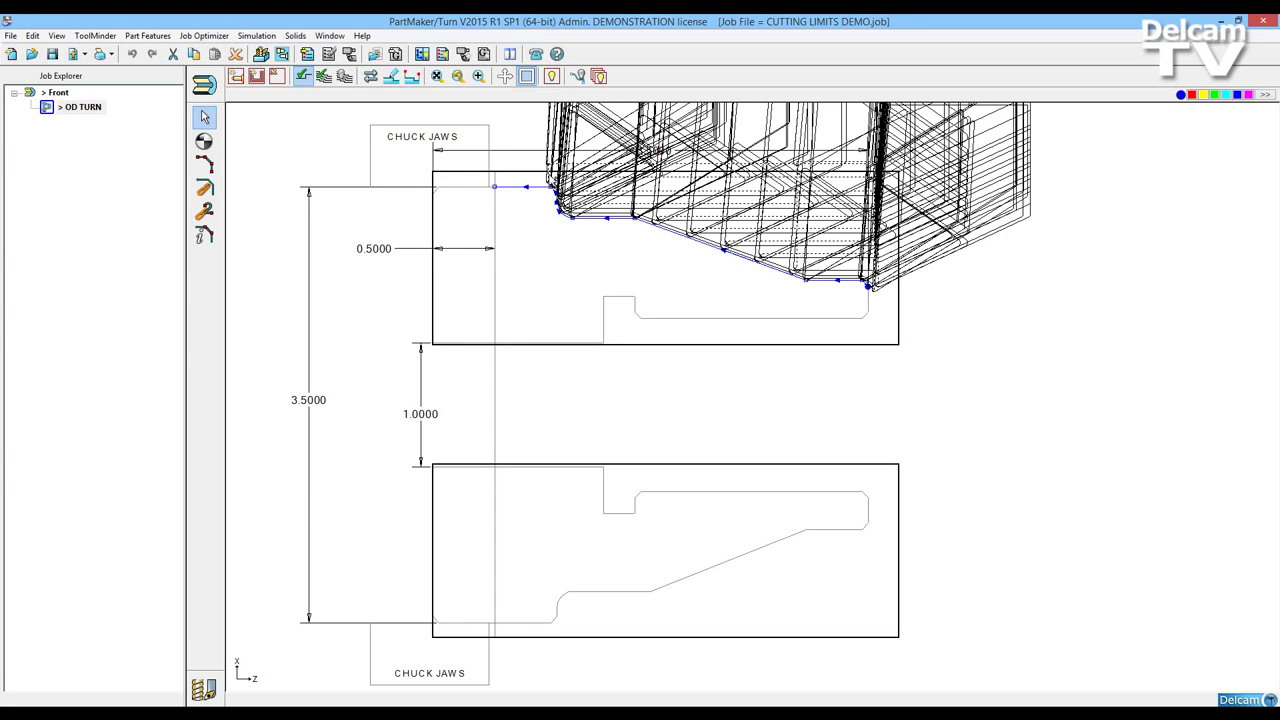
{"action": "left_click", "coordinate": [349, 83]}
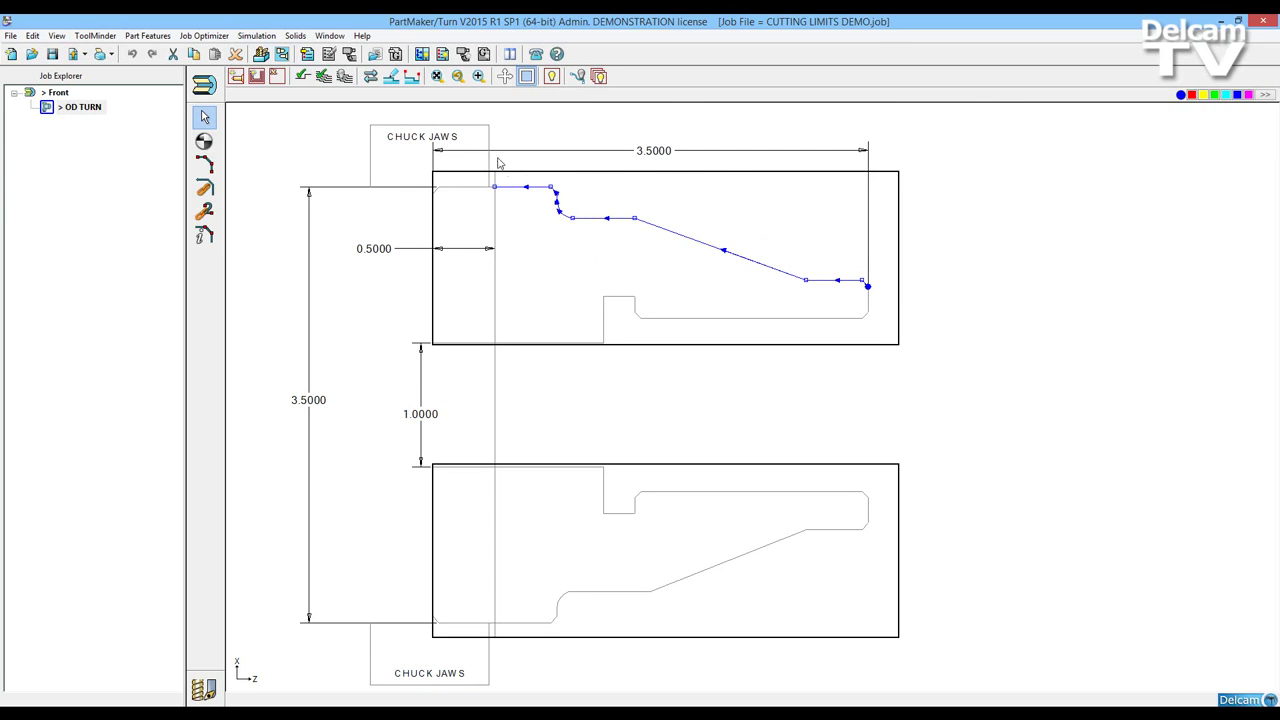
Extend the rear end of the OD TURN profile vertically to the stock's outer edge, snapping to the line's end point
{"action": "left_click", "coordinate": [391, 80]}
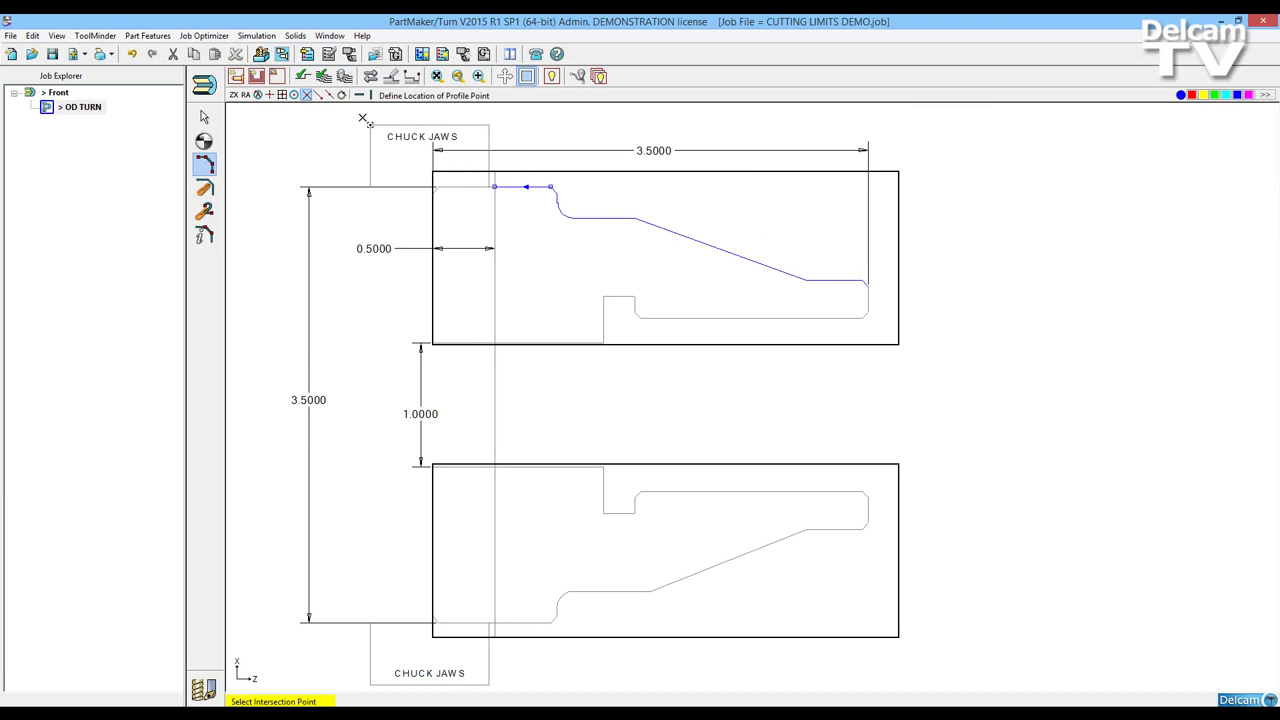
{"action": "left_click", "coordinate": [318, 94]}
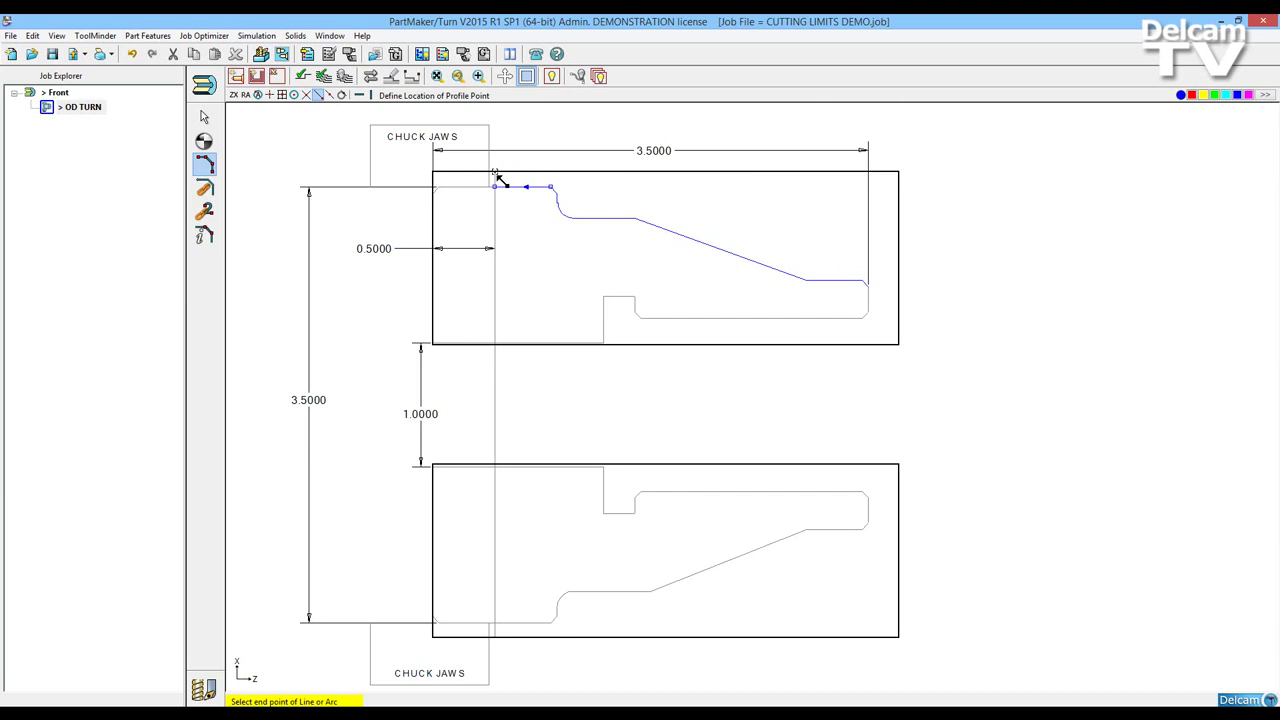
{"action": "left_click", "coordinate": [205, 117]}
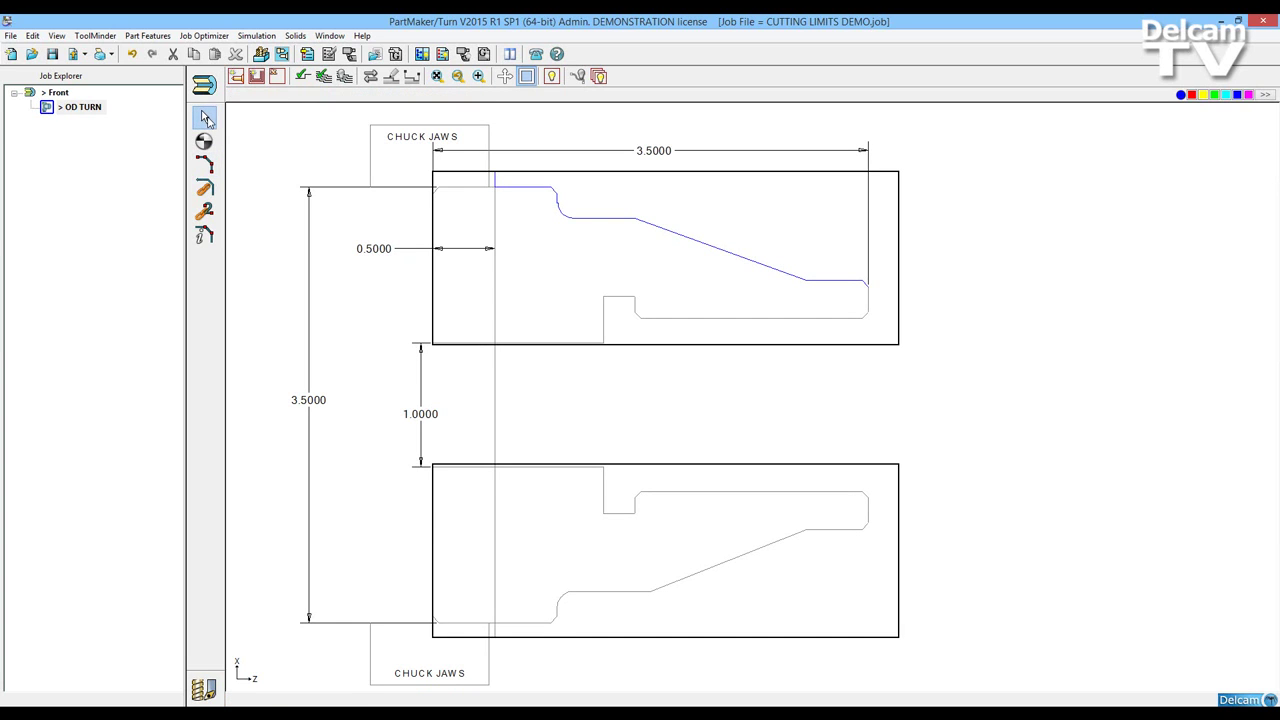
Set the OD TURN group's cutting limits to be defined by Cutting Point
{"action": "double_click", "coordinate": [98, 109]}
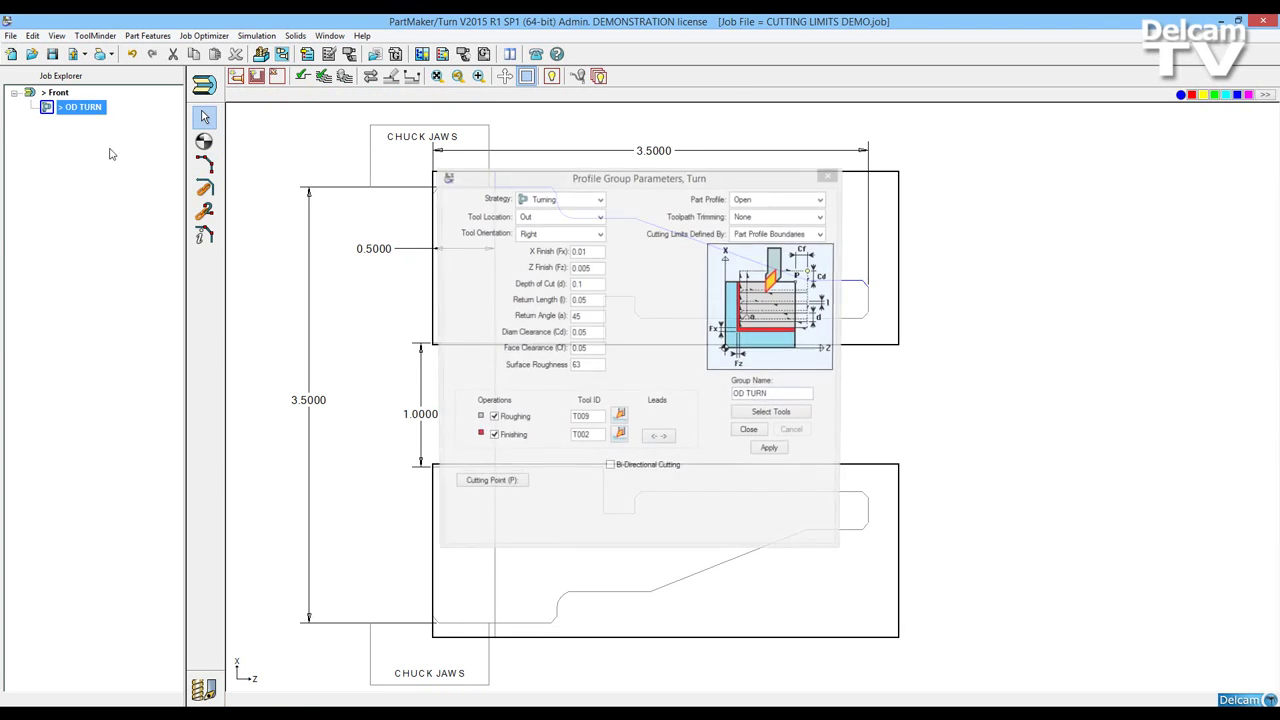
{"action": "left_click", "coordinate": [821, 234]}
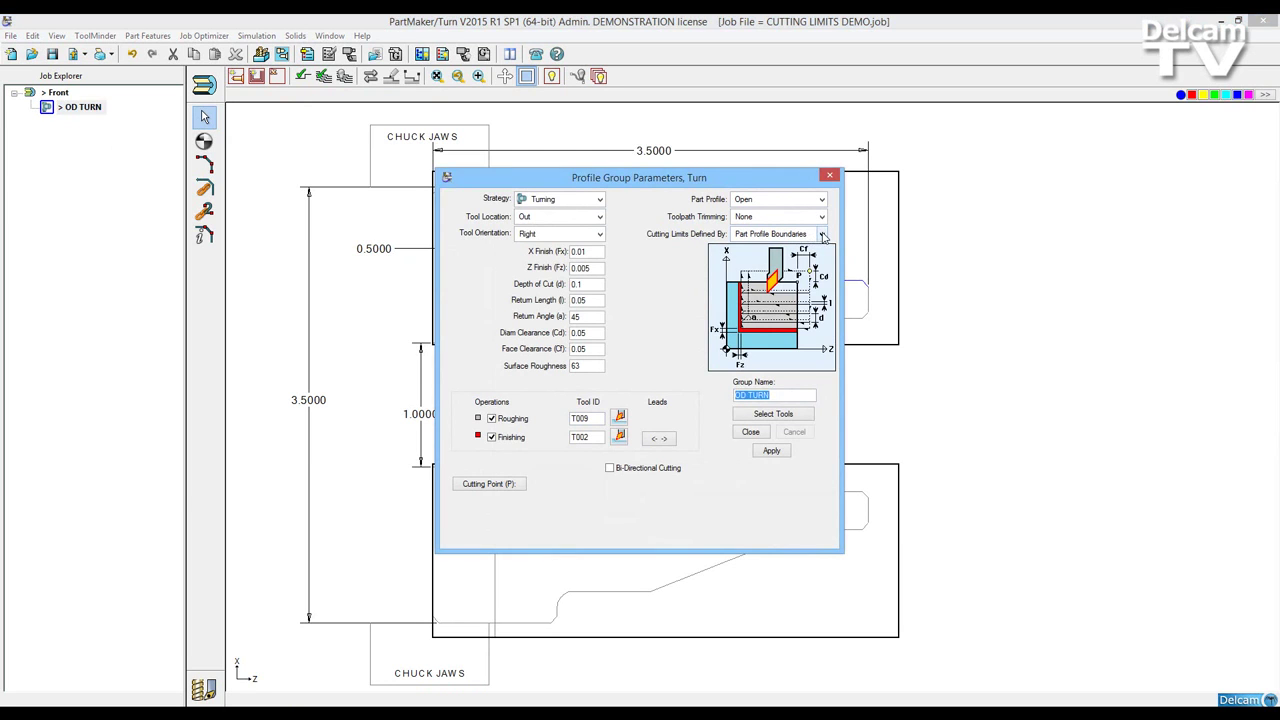
{"action": "left_click", "coordinate": [777, 248]}
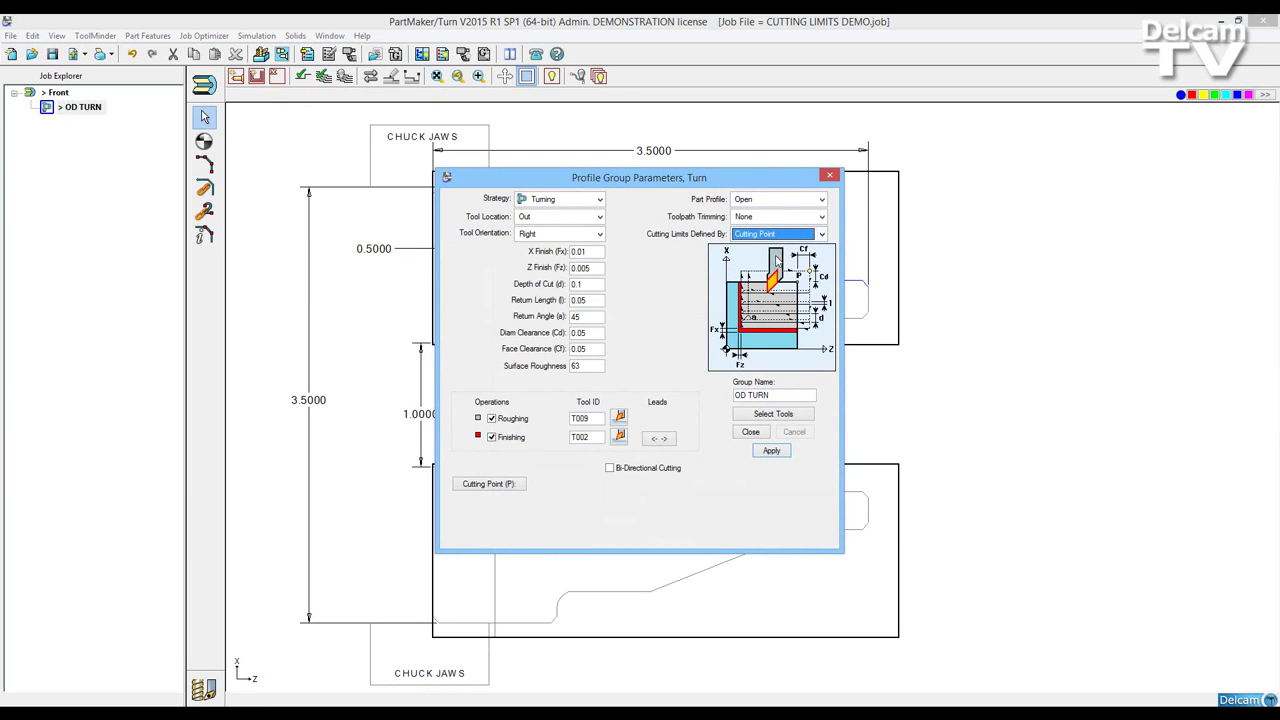
{"action": "left_click", "coordinate": [752, 430]}
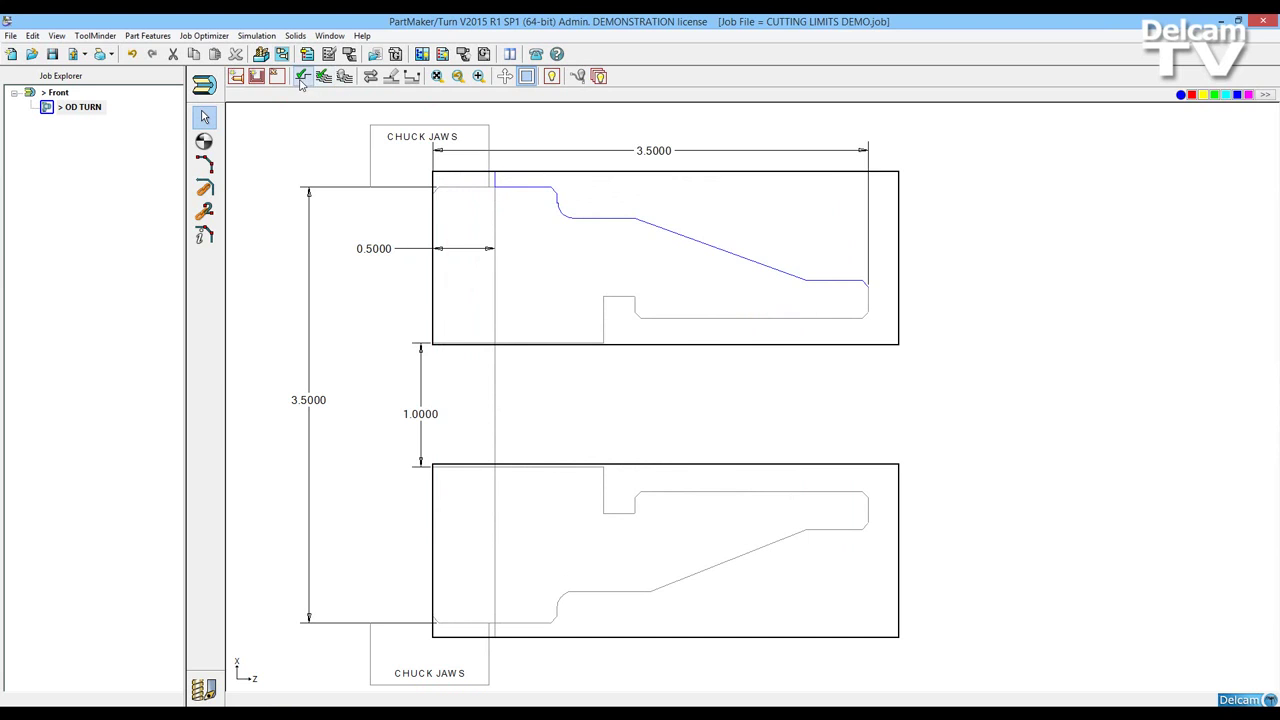
Verify the tool path of the extended profile, then clear the display and remove the vertical extension
{"action": "left_click", "coordinate": [301, 78]}
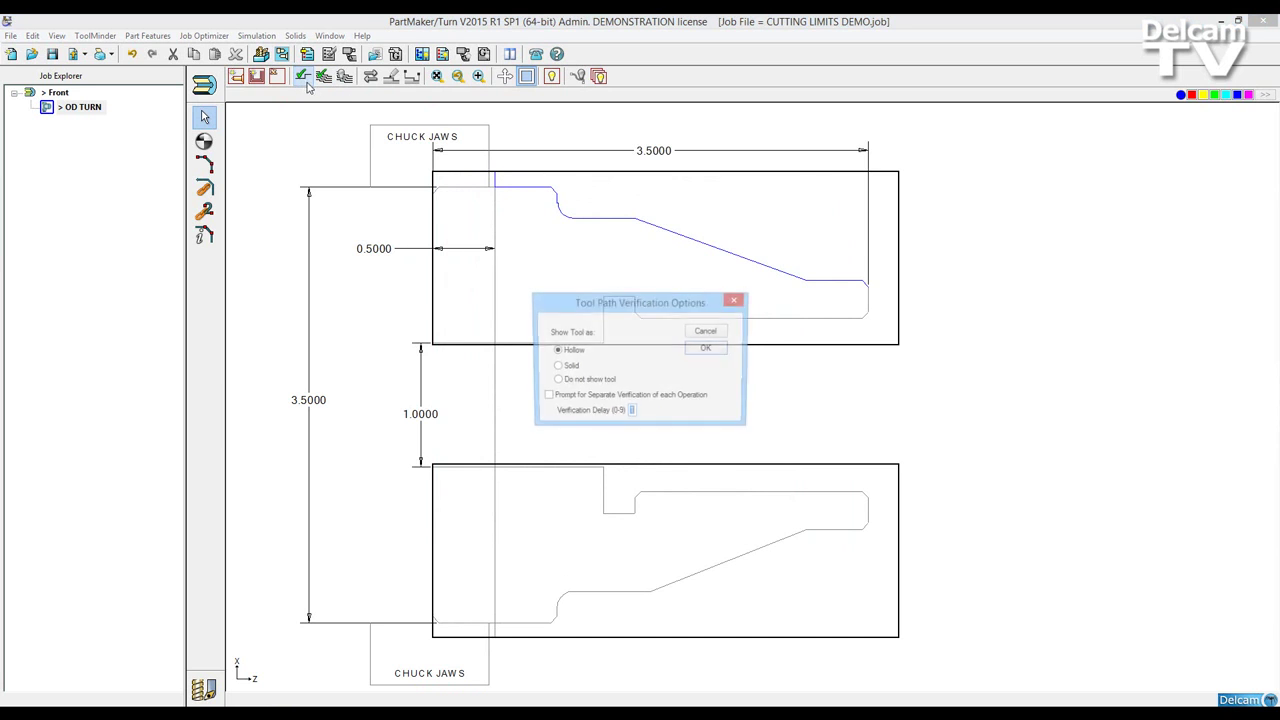
{"action": "left_click", "coordinate": [706, 349]}
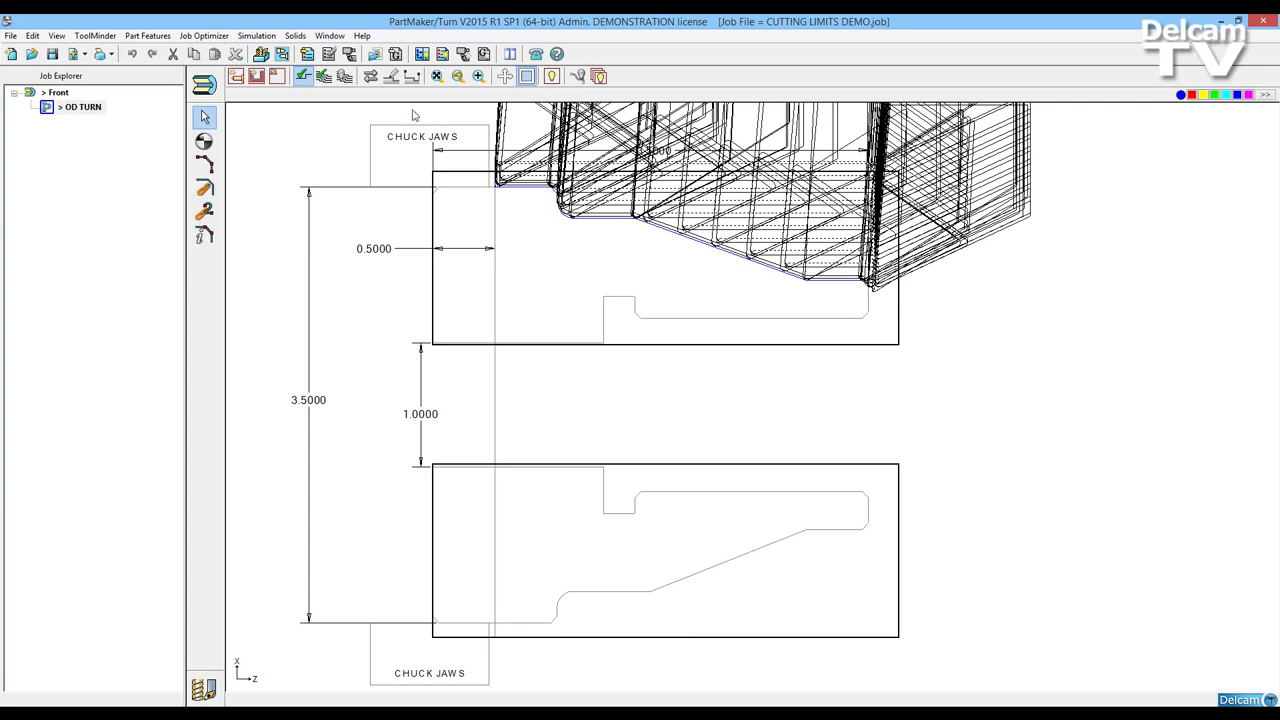
{"action": "left_click", "coordinate": [352, 74]}
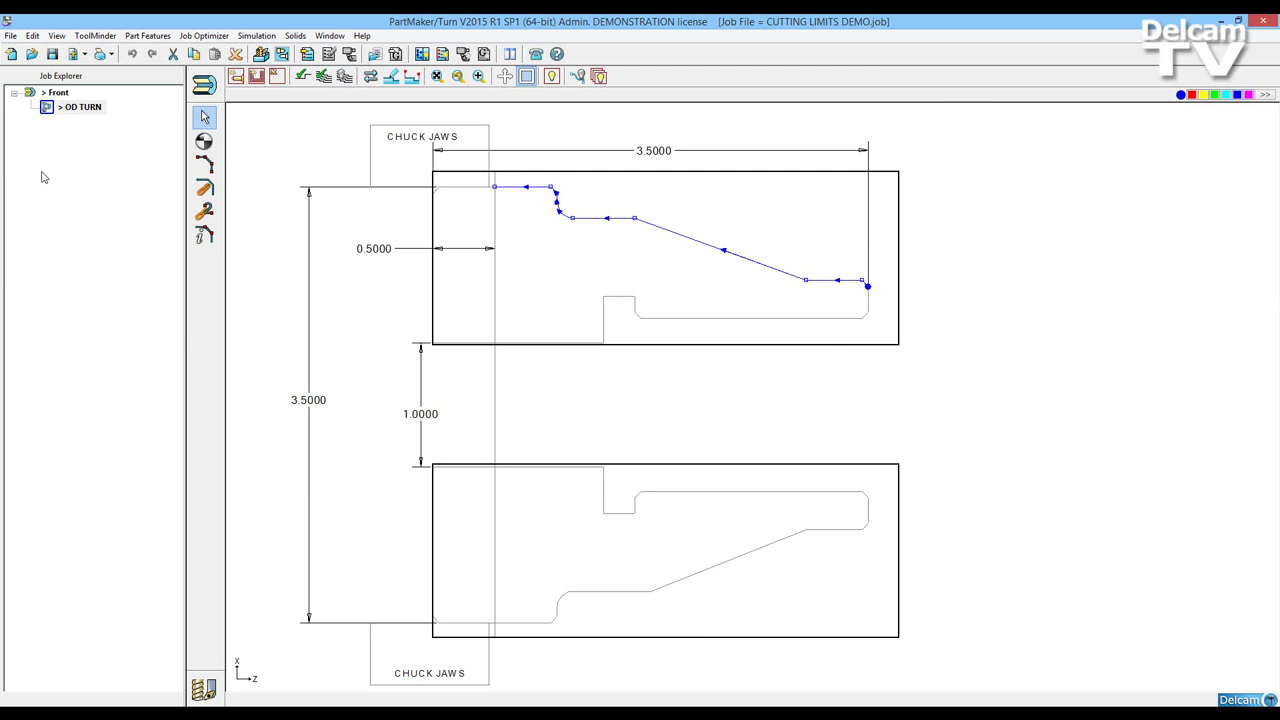
Switch Cutting Limits Defined By back to Part Profile Boundaries for the OD TURN group and select its profile
{"action": "double_click", "coordinate": [78, 107]}
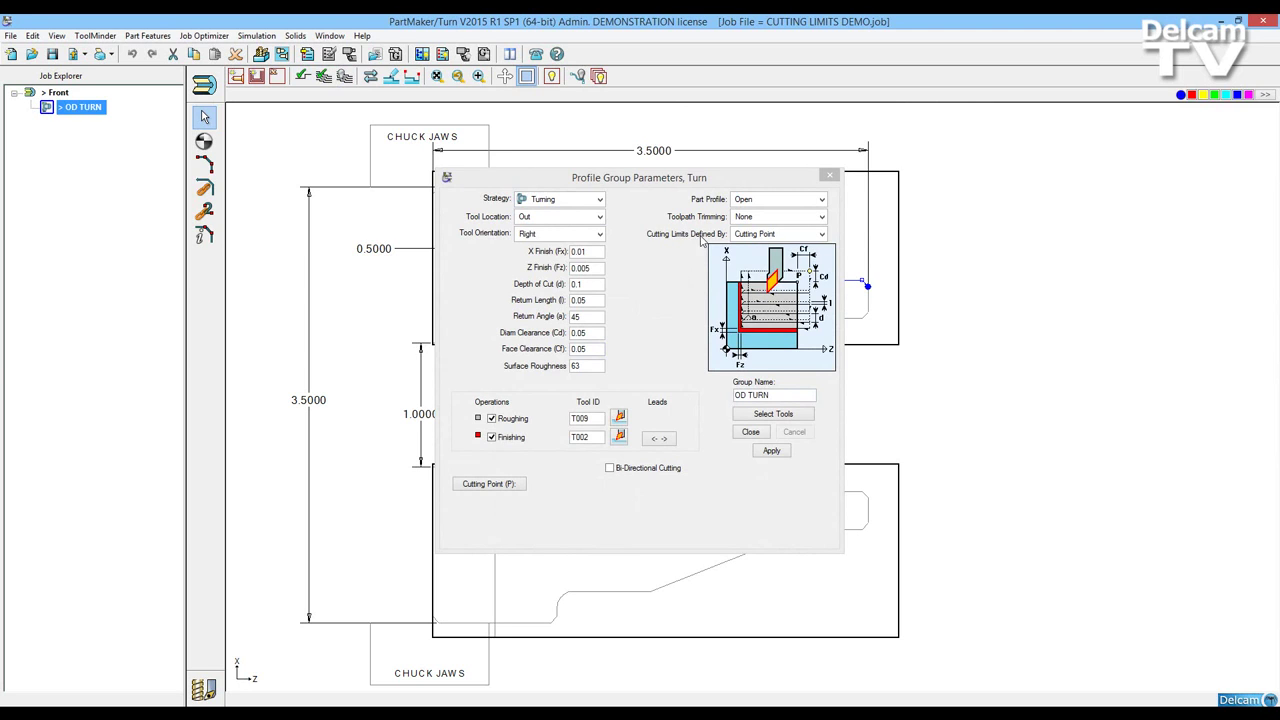
{"action": "left_click", "coordinate": [821, 234]}
{"action": "left_click", "coordinate": [791, 259]}
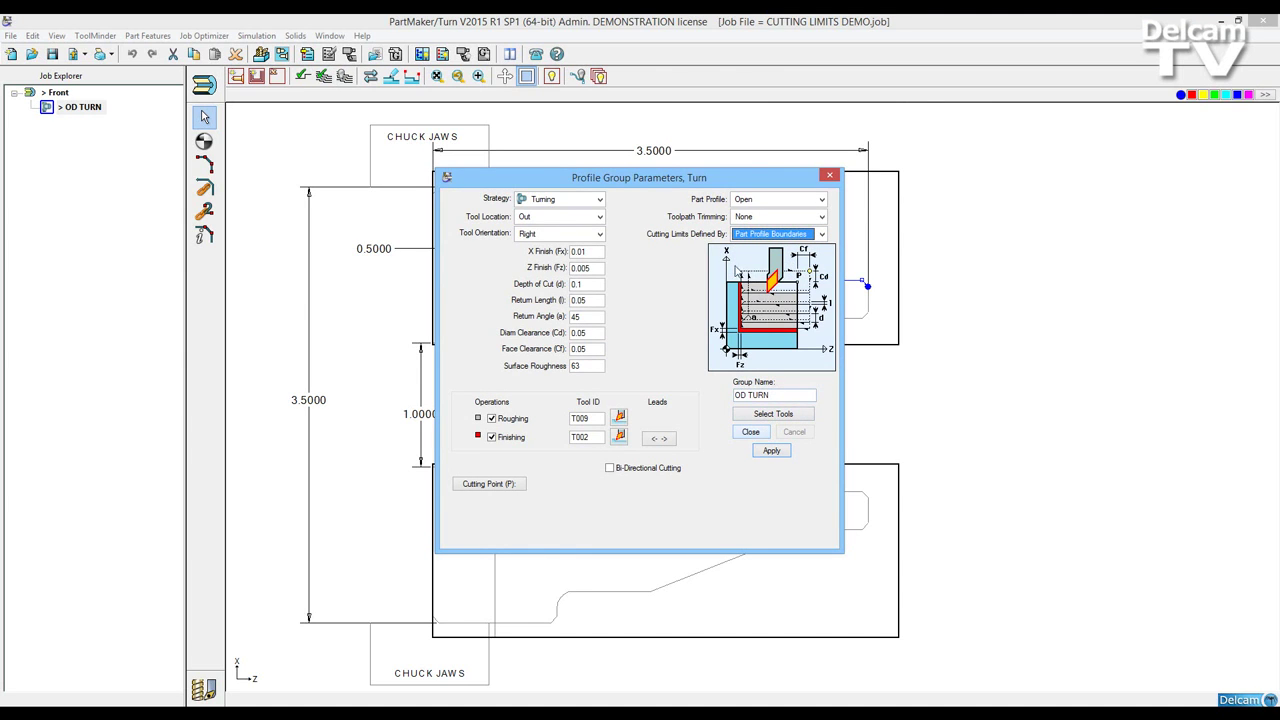
{"action": "left_click", "coordinate": [751, 432]}
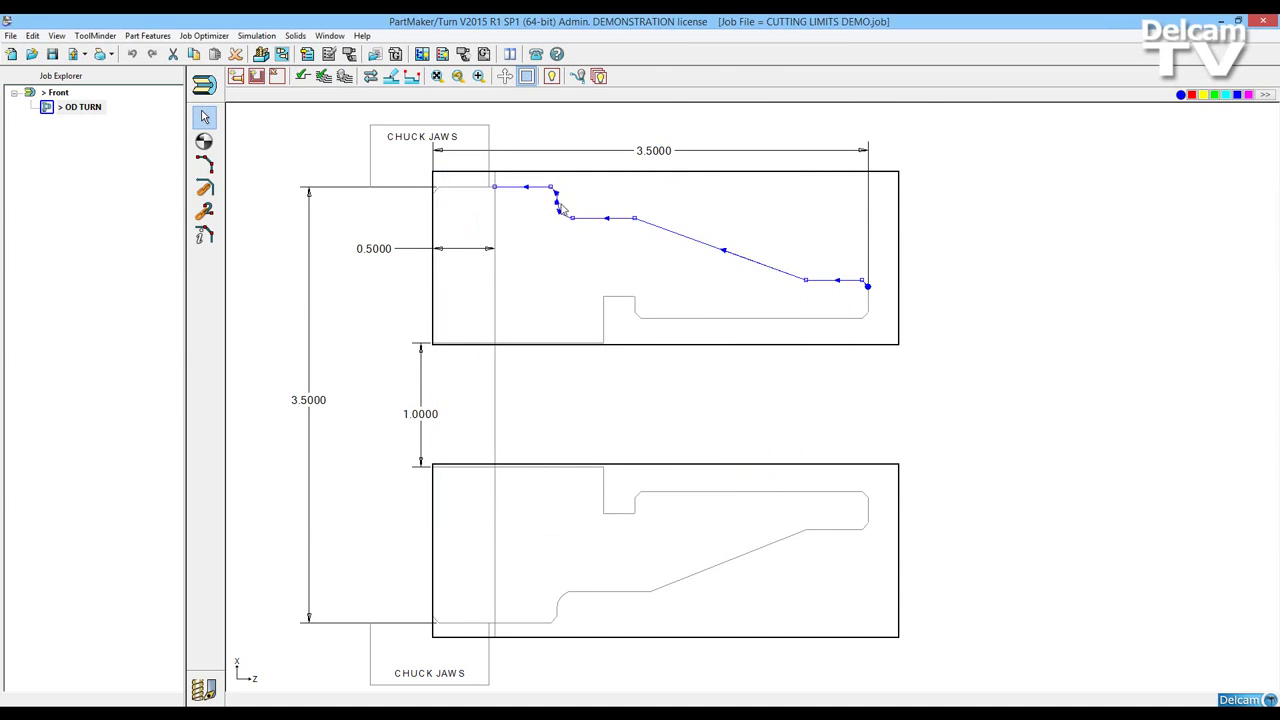
{"action": "left_click", "coordinate": [563, 213]}
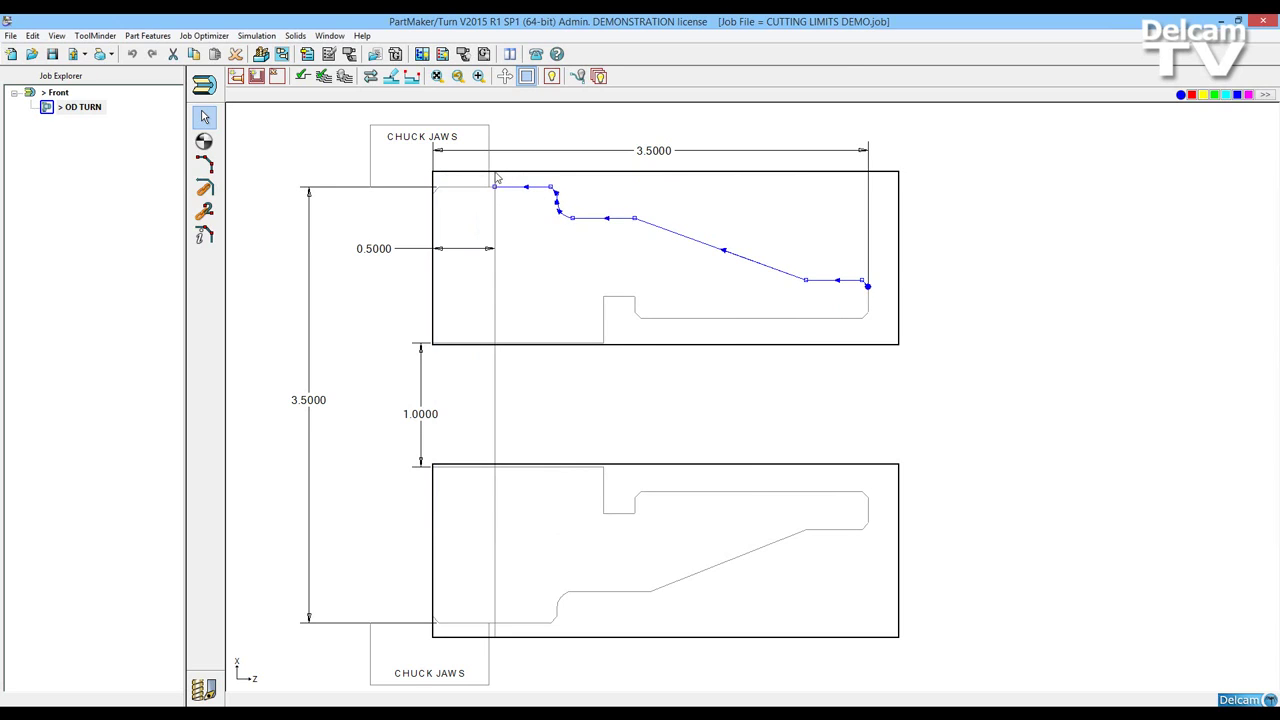